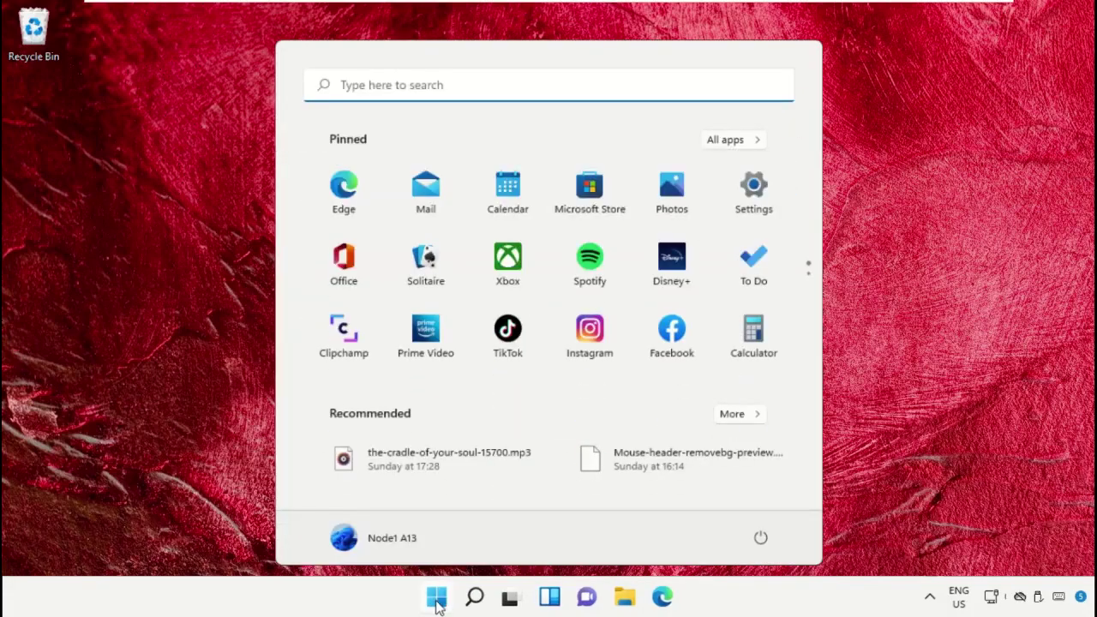
Launch Task Manager from a Start search for 'task mana' and open its File menu
text(task mana)
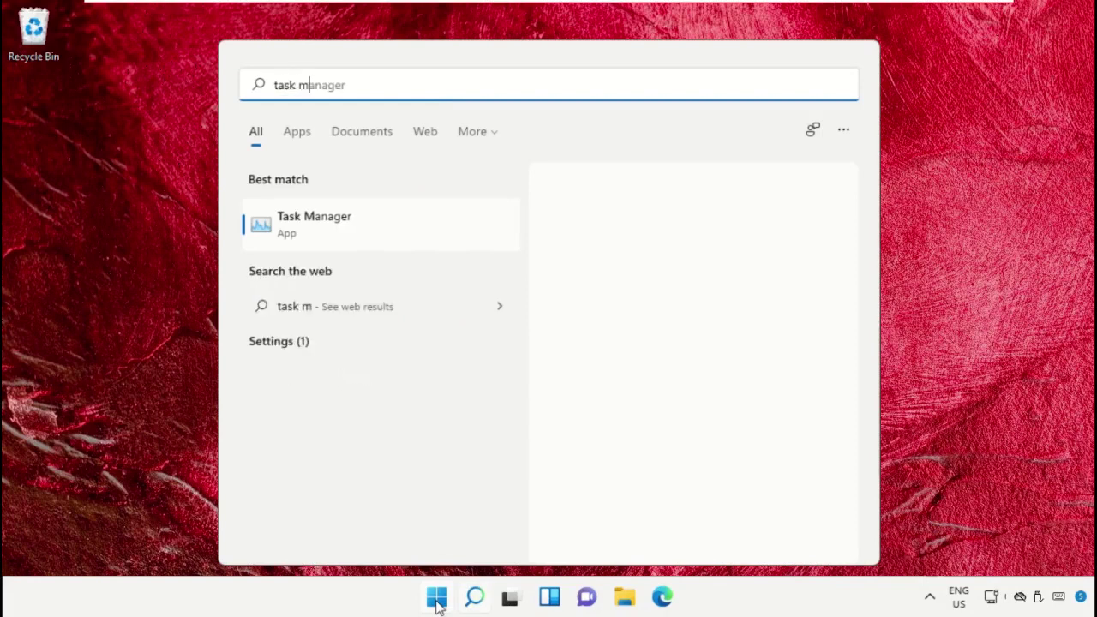
click(334, 225)
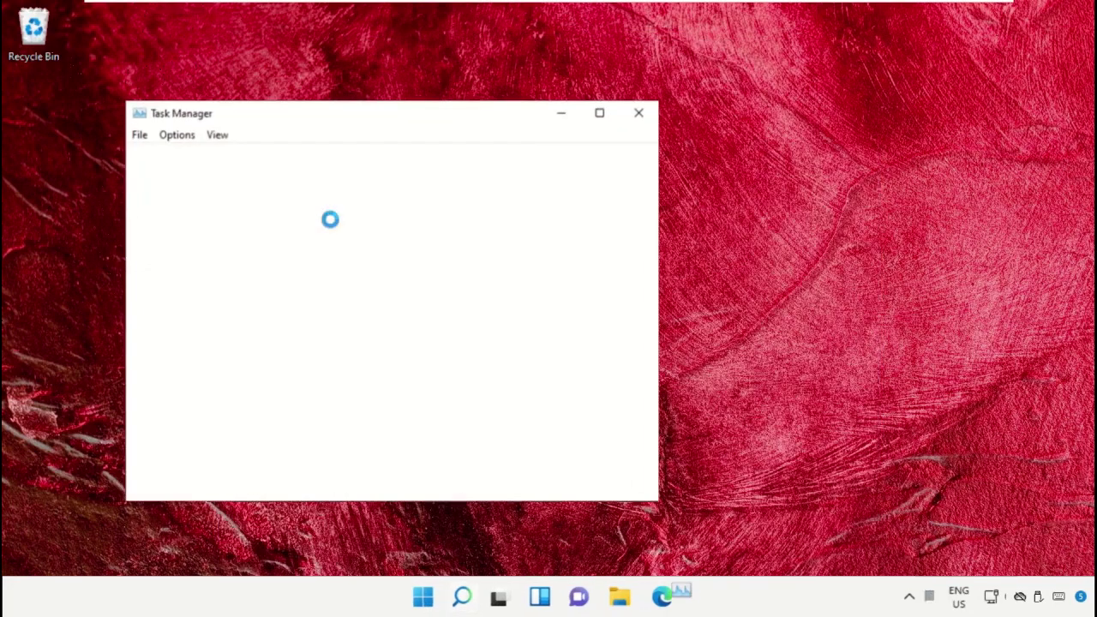
click(139, 137)
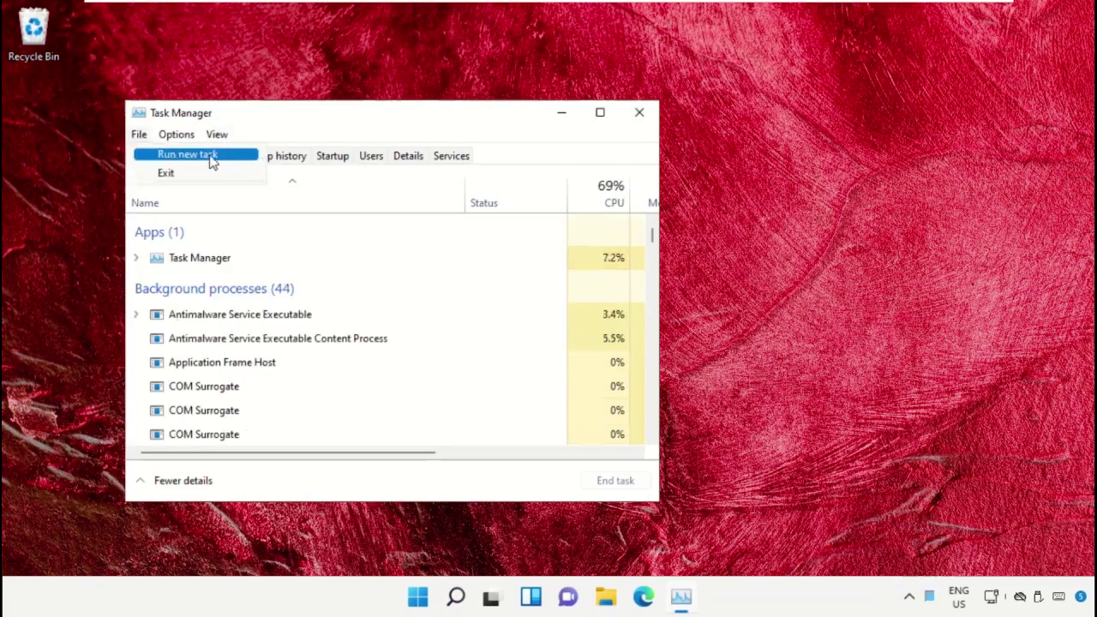
Start a new task and browse to the Local Disk (C:) drive
click(238, 163)
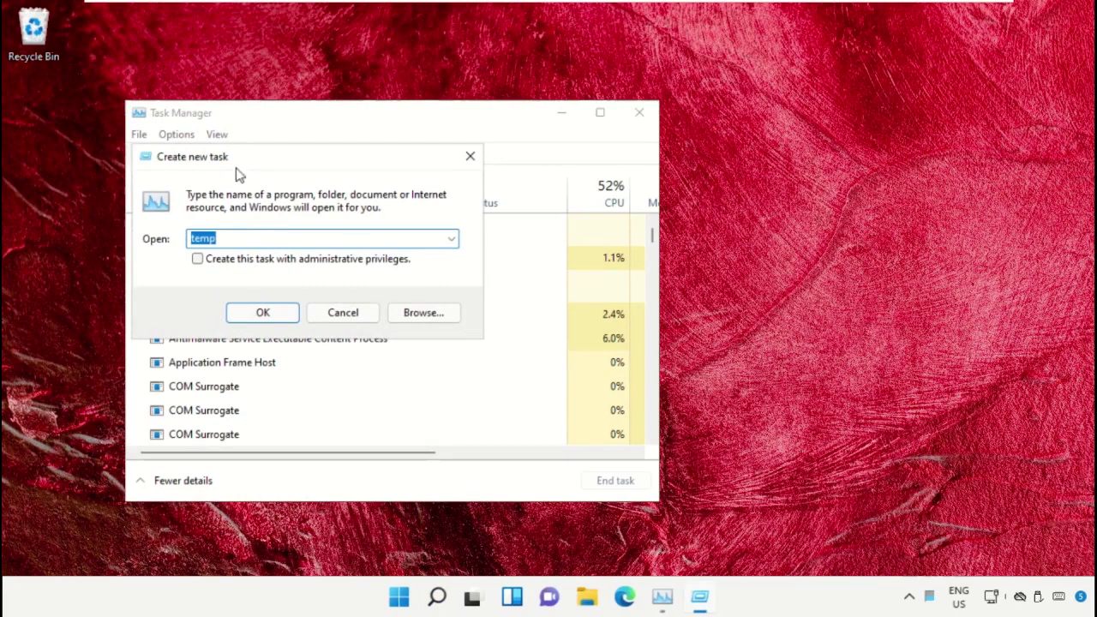
click(422, 314)
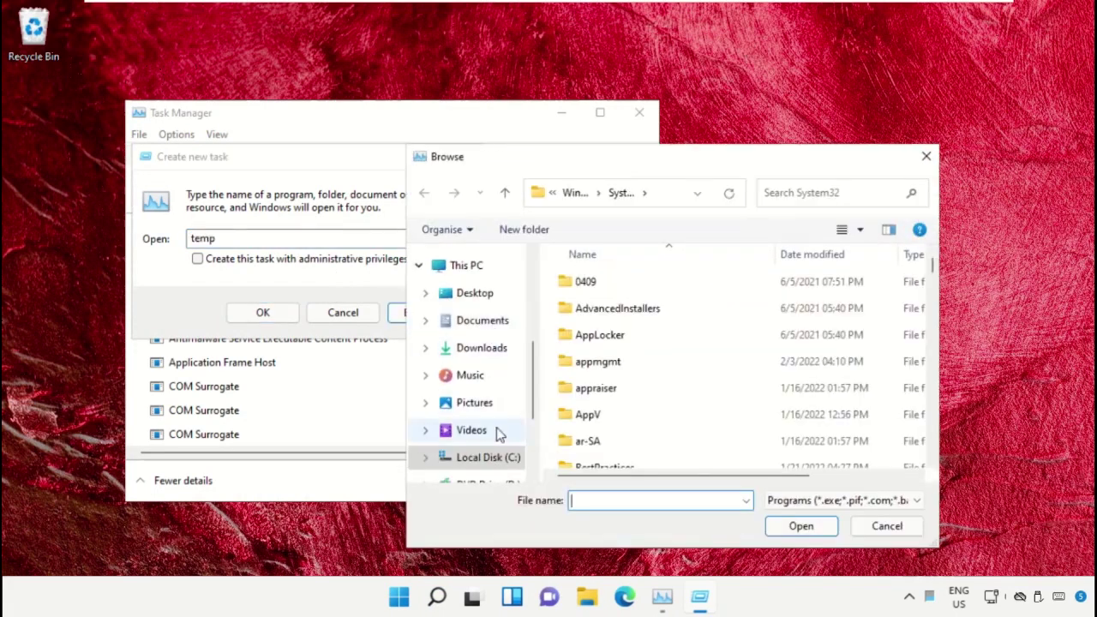
scroll(473, 467, down, 2)
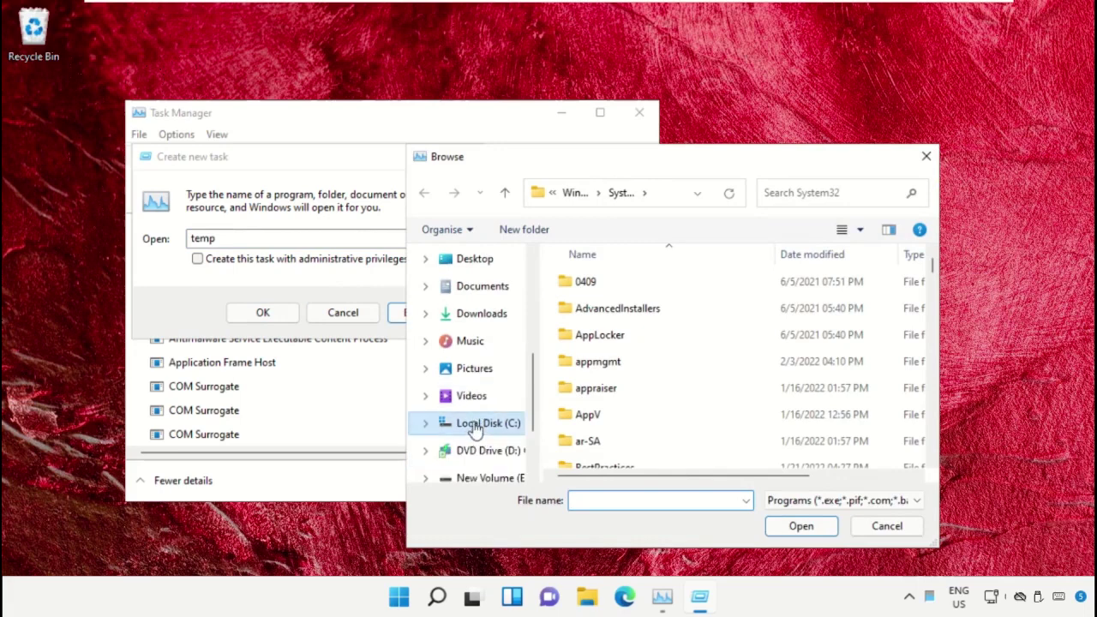
click(476, 424)
scroll(475, 309, up, 1)
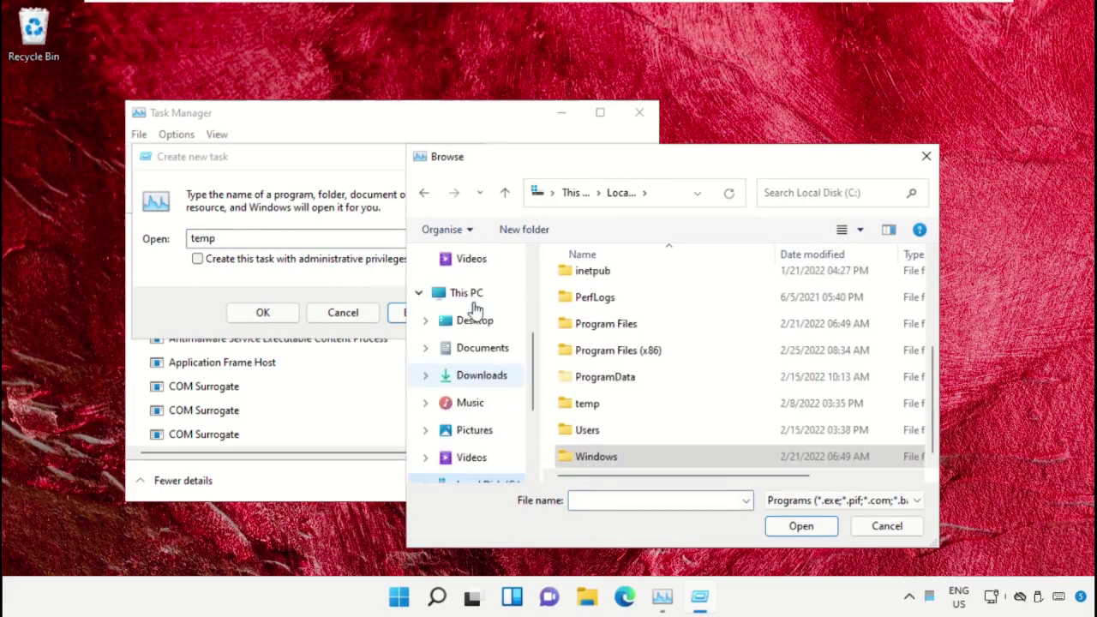
click(469, 296)
scroll(649, 364, up, 1)
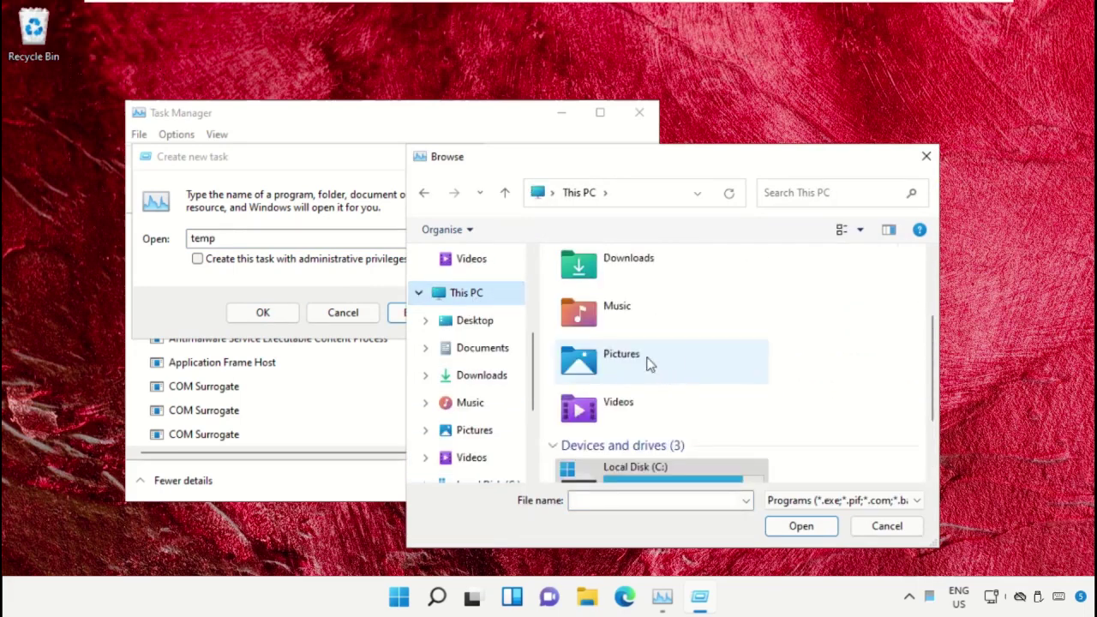
scroll(686, 429, down, 2)
double_click(678, 363)
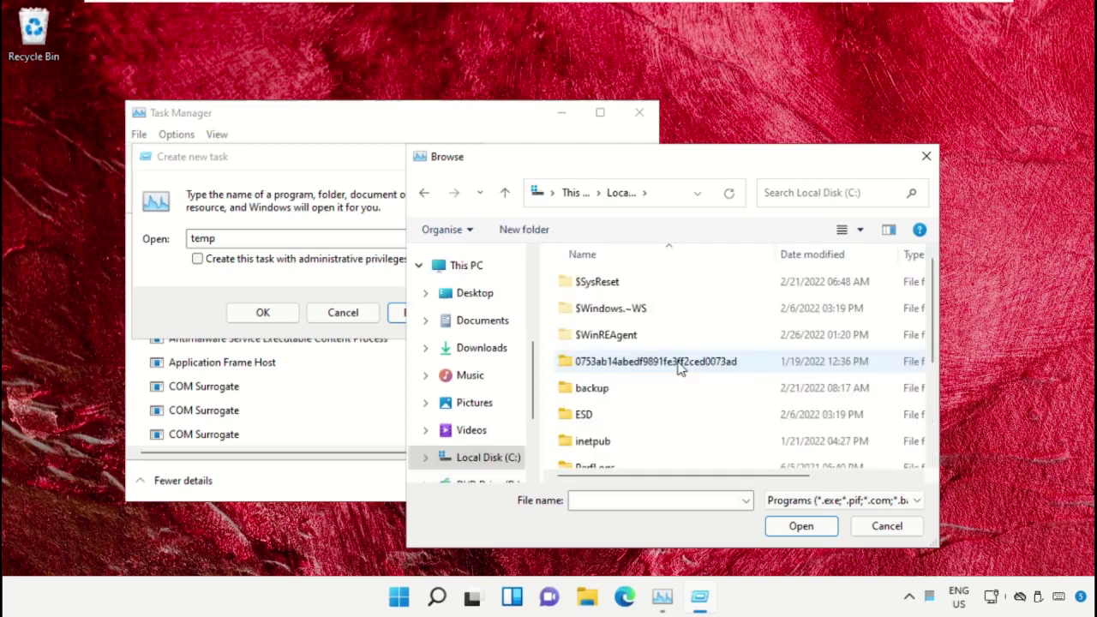
Go into Windows > System32 and enter cmd as the file name
scroll(646, 317, down, 2)
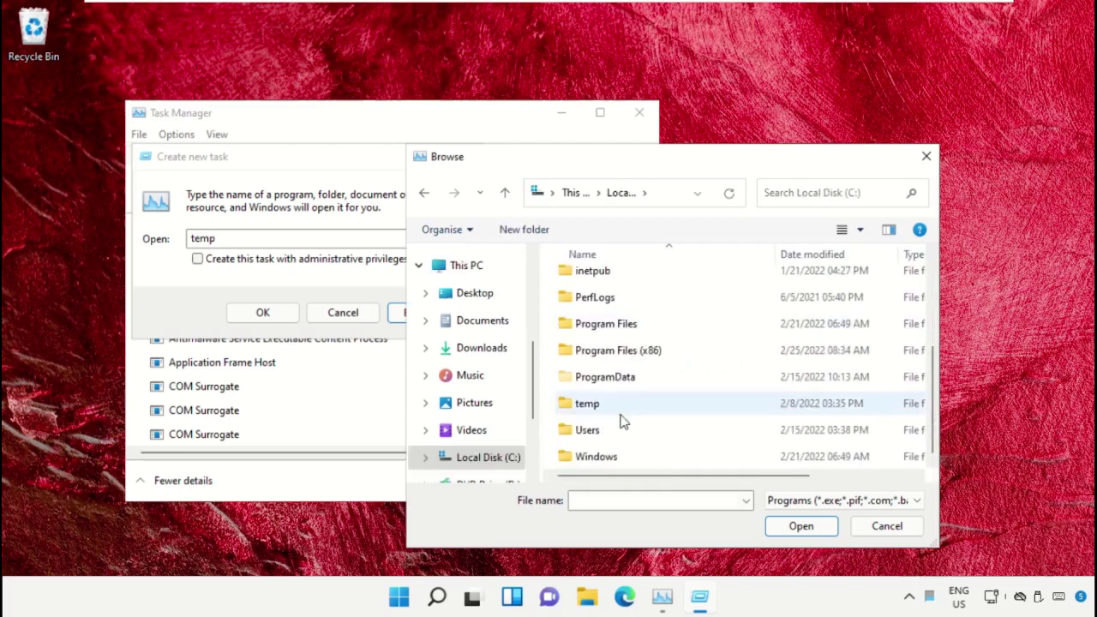
double_click(605, 460)
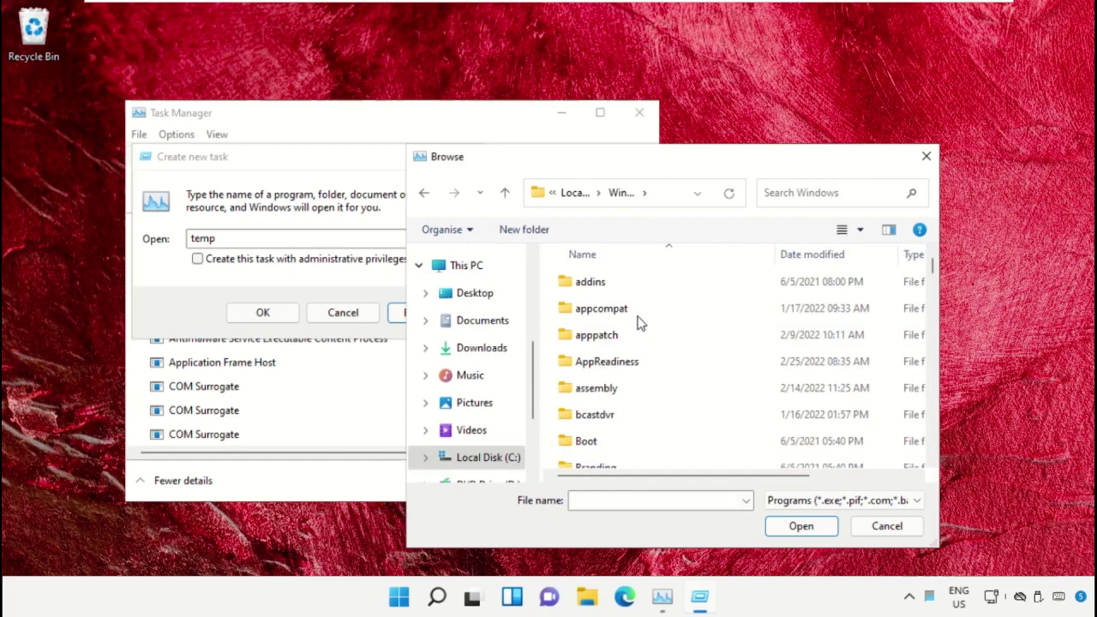
scroll(641, 336, down, 6)
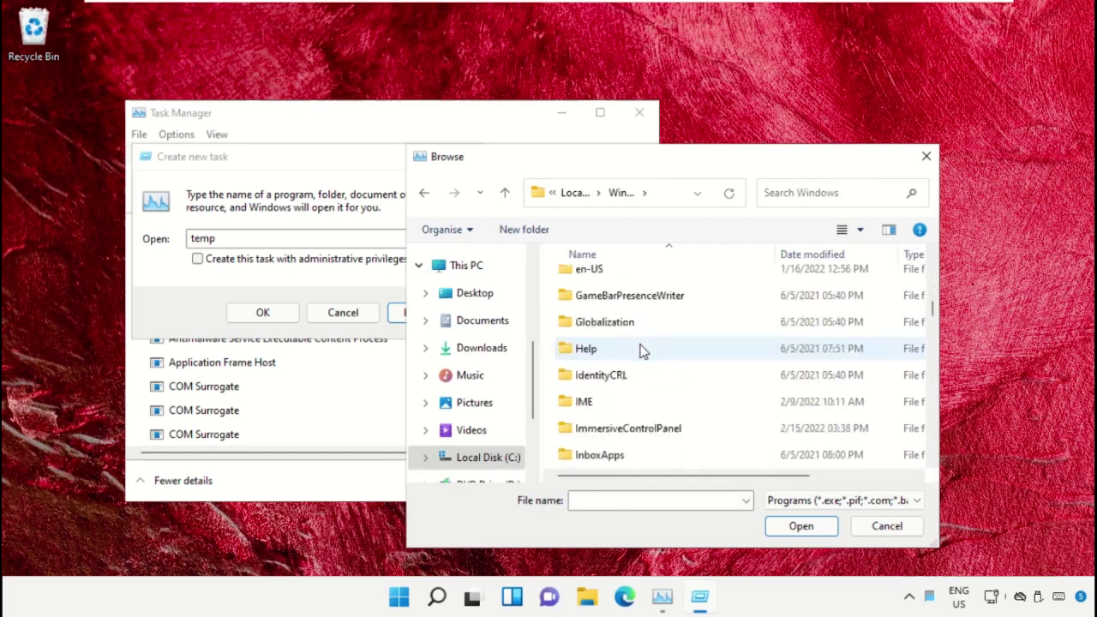
scroll(641, 352, down, 12)
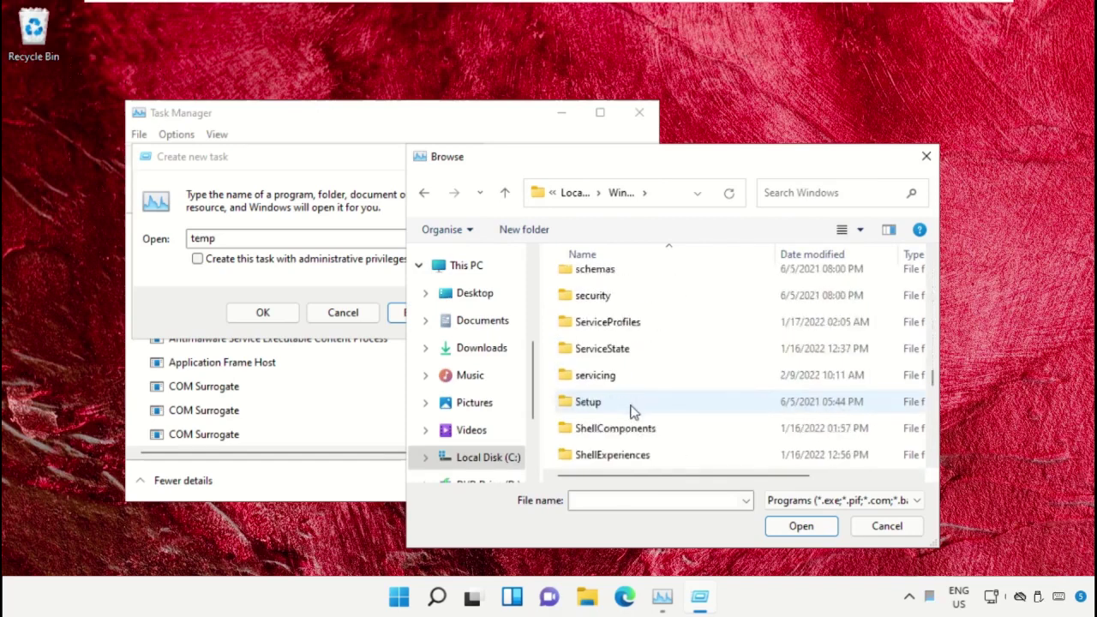
scroll(633, 411, down, 3)
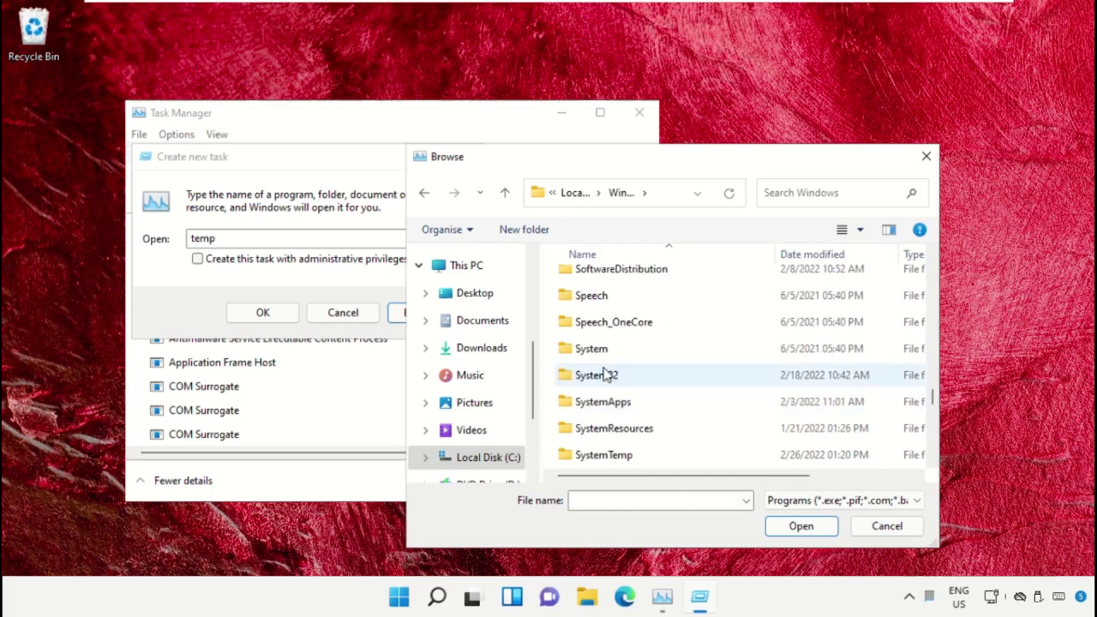
double_click(600, 374)
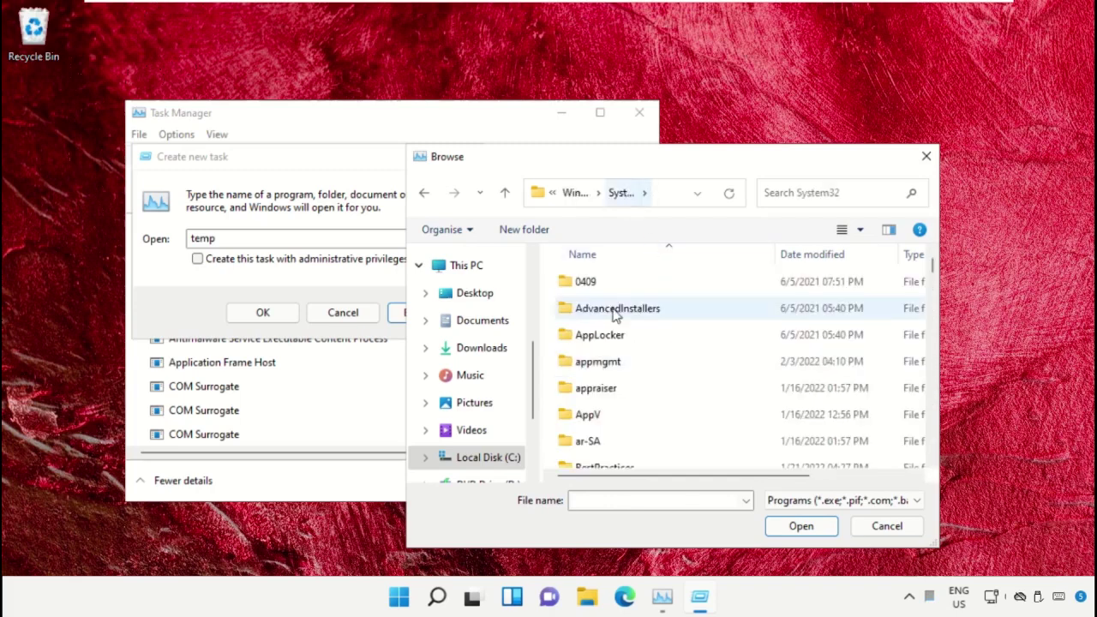
scroll(650, 383, down, 2)
scroll(645, 382, down, 10)
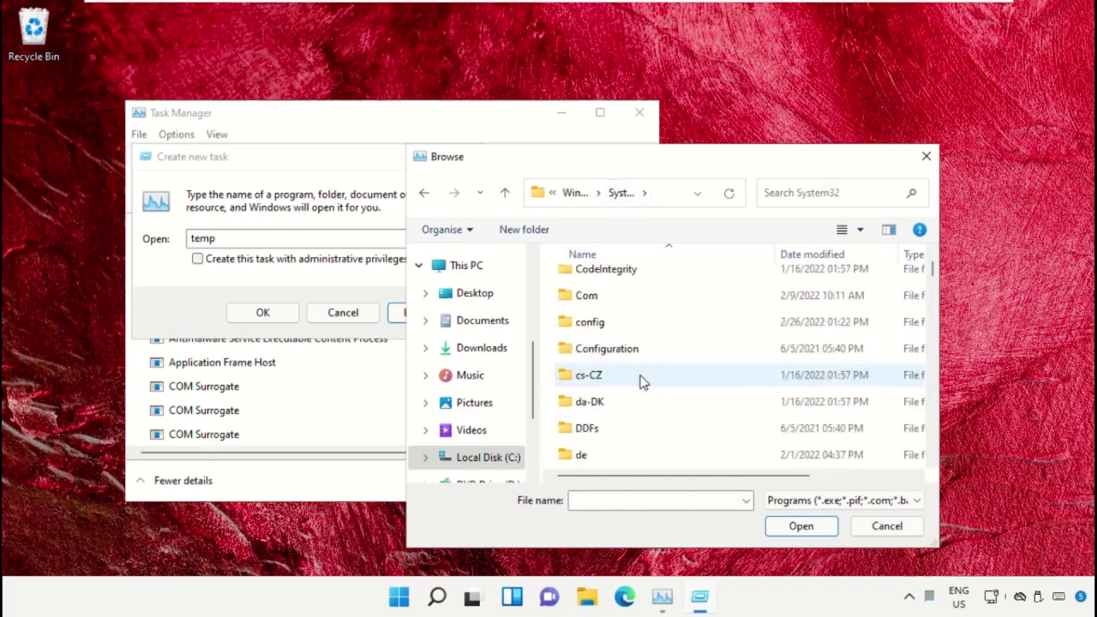
scroll(644, 374, down, 4)
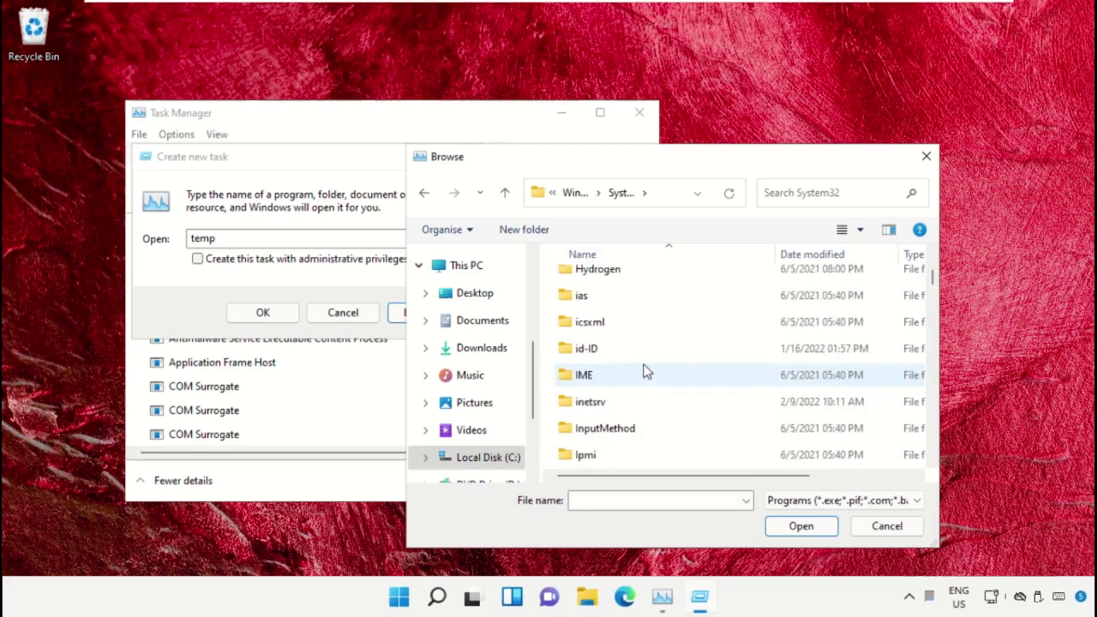
text(cmd.exe)
scroll(644, 371, up, 1)
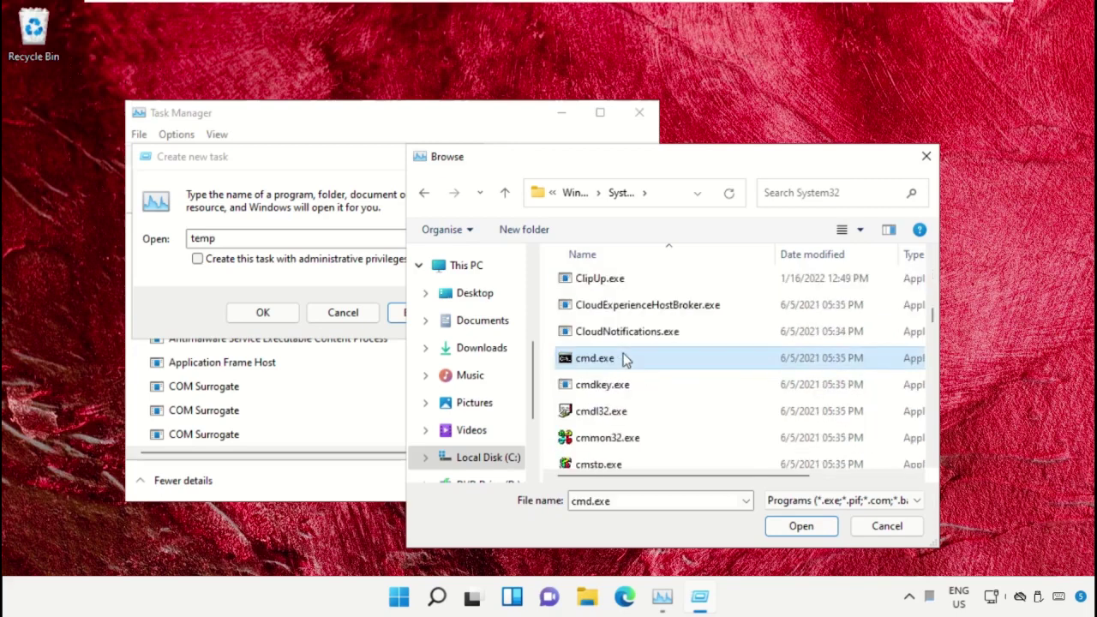
Run cmd.exe with administrative privileges and minimise Task Manager
click(788, 532)
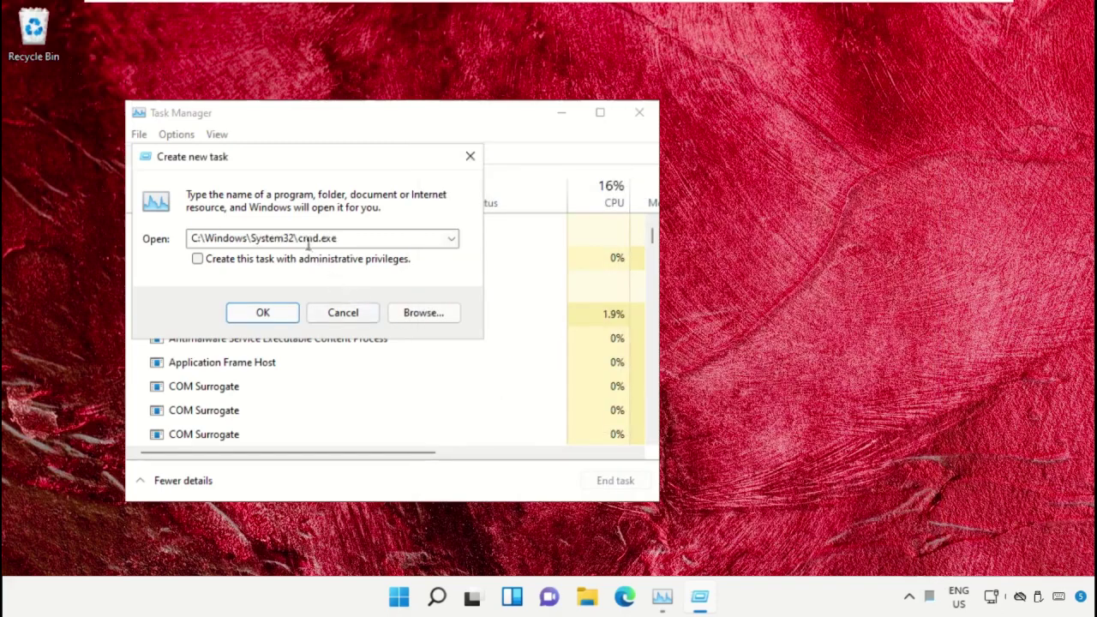
click(197, 260)
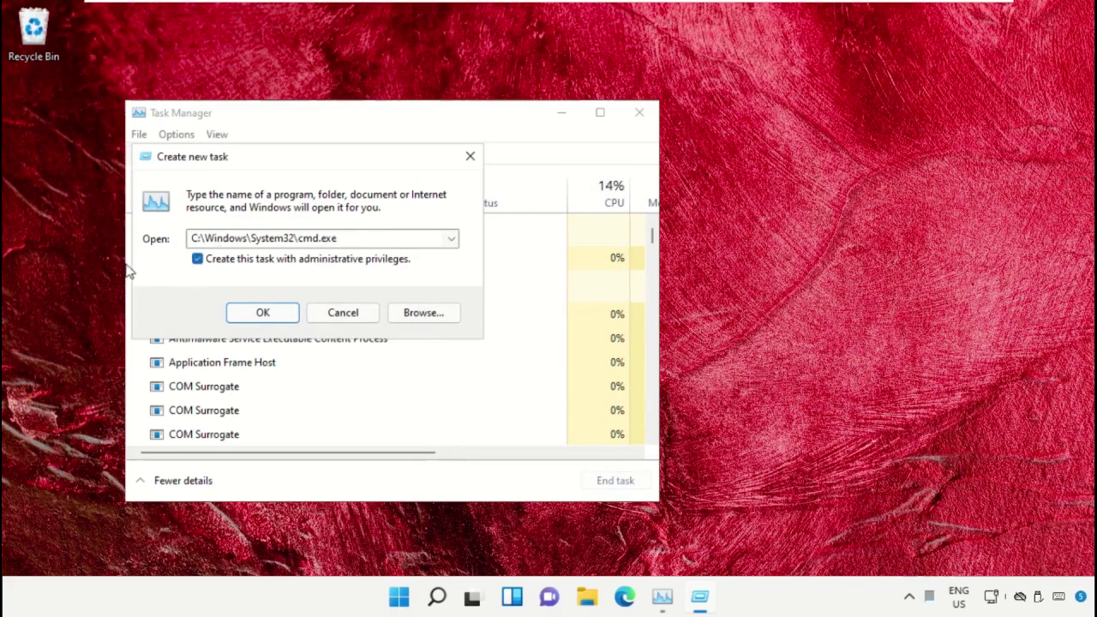
click(263, 313)
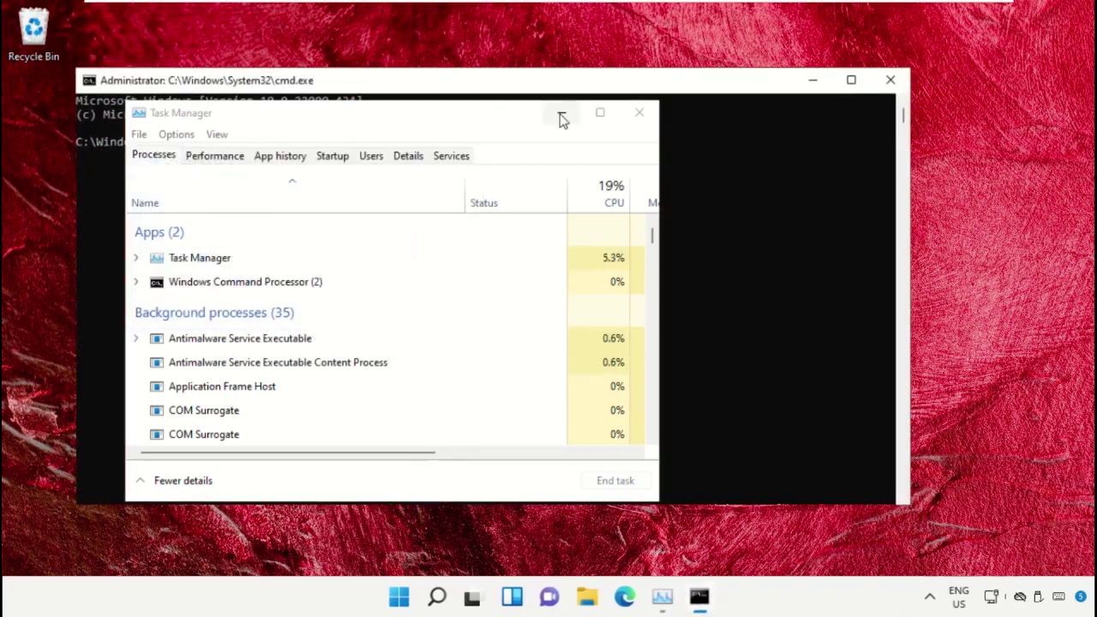
click(561, 113)
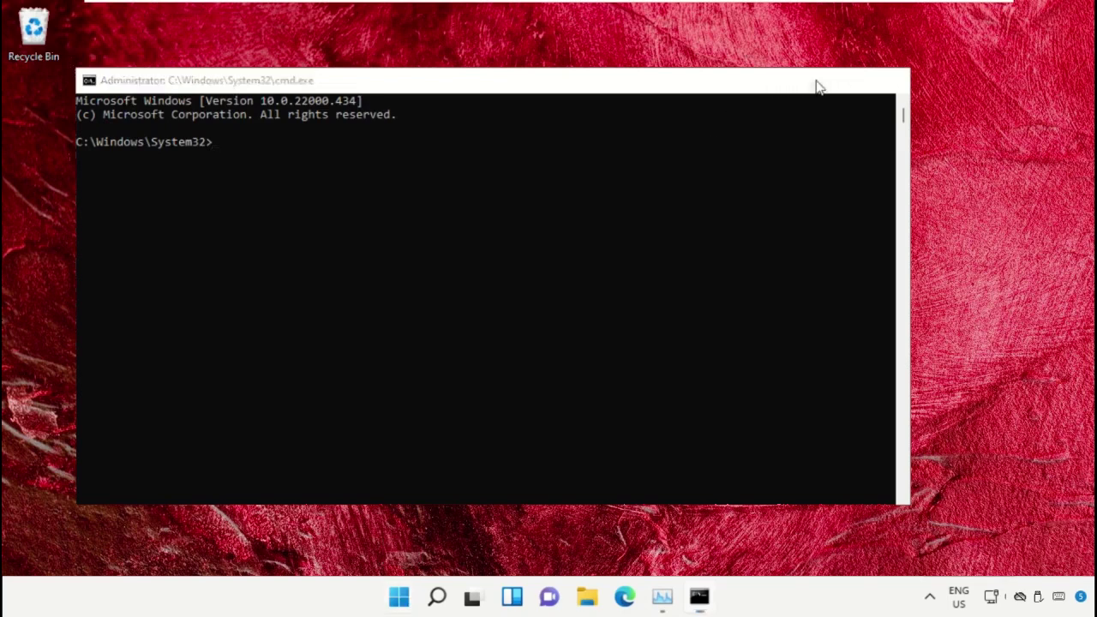
Minimise Command Prompt and launch Google Chrome from a Start search
click(814, 82)
click(399, 597)
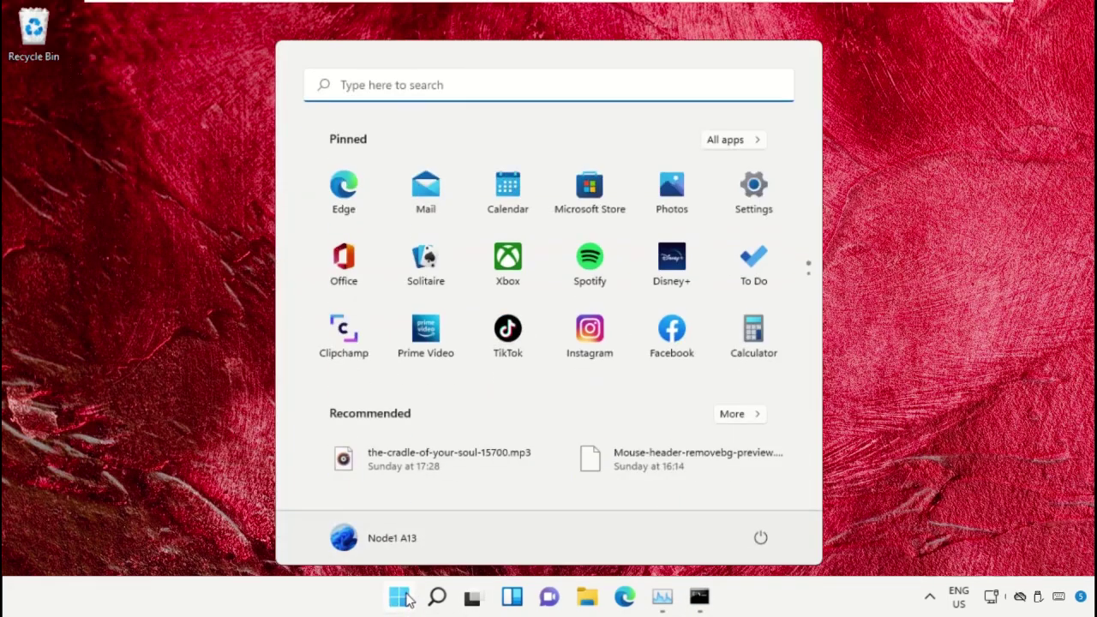
text(Chrome)
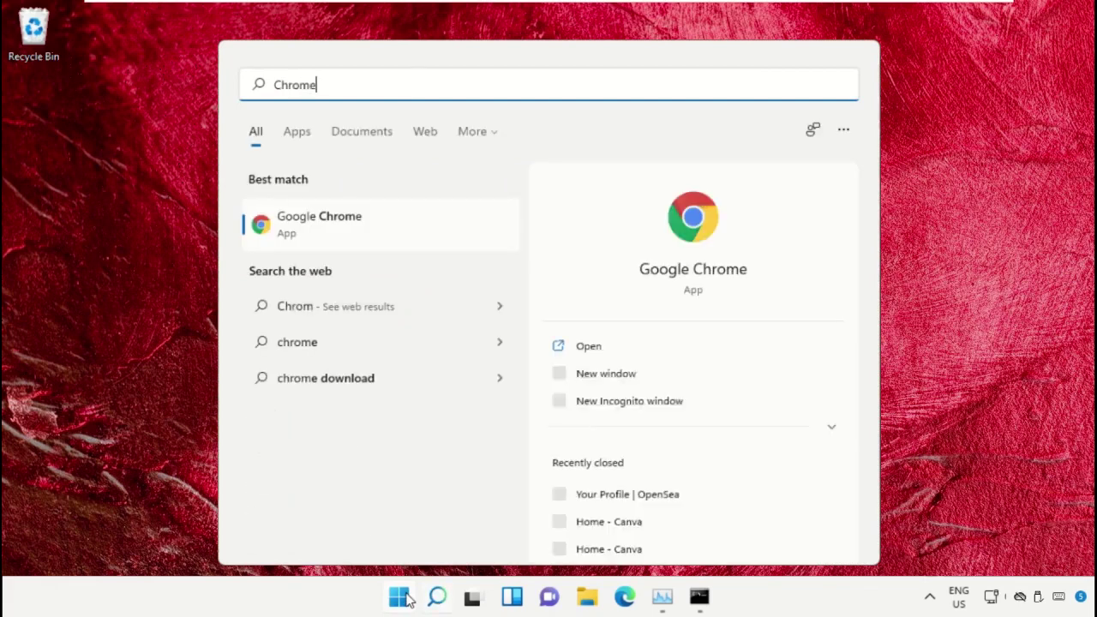
click(341, 223)
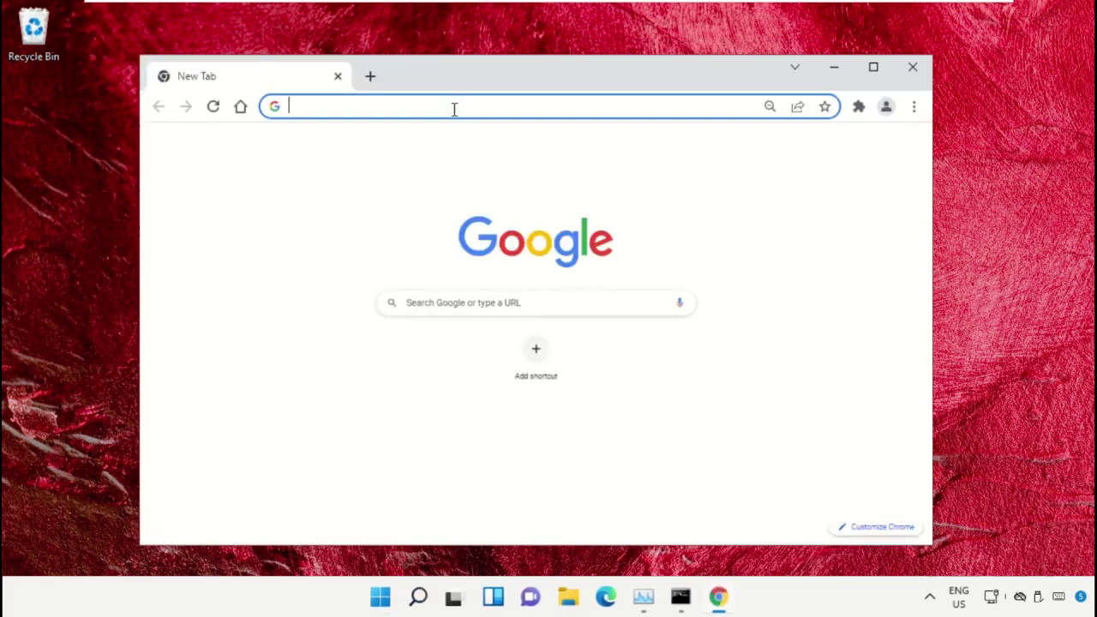
Go to google.com and search for 'hows.tech windows commands'
text(google.com)
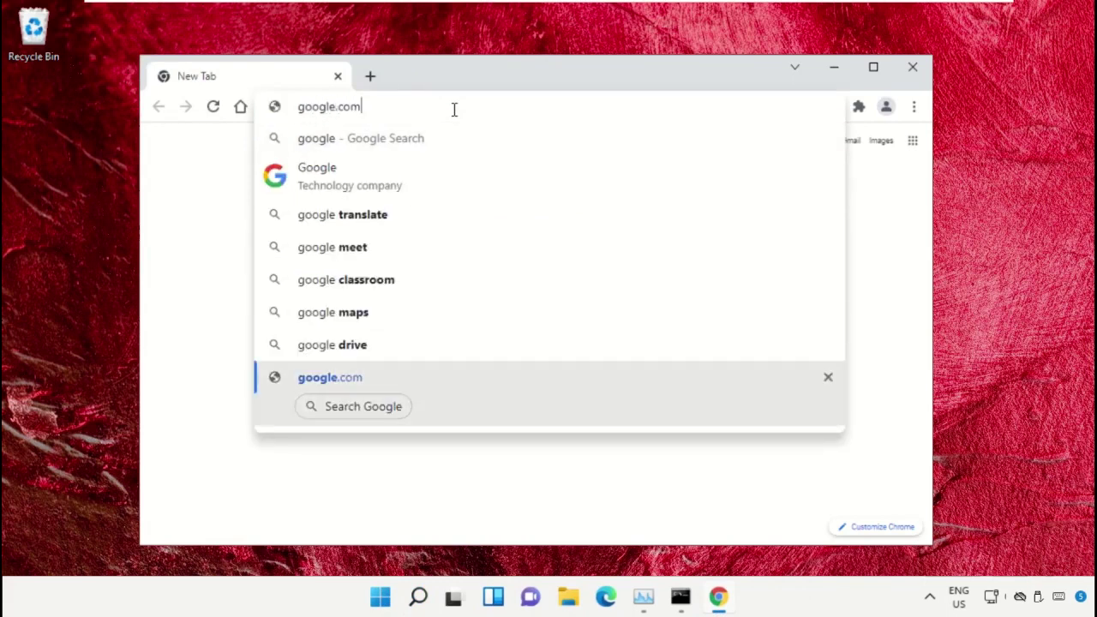
key(Return)
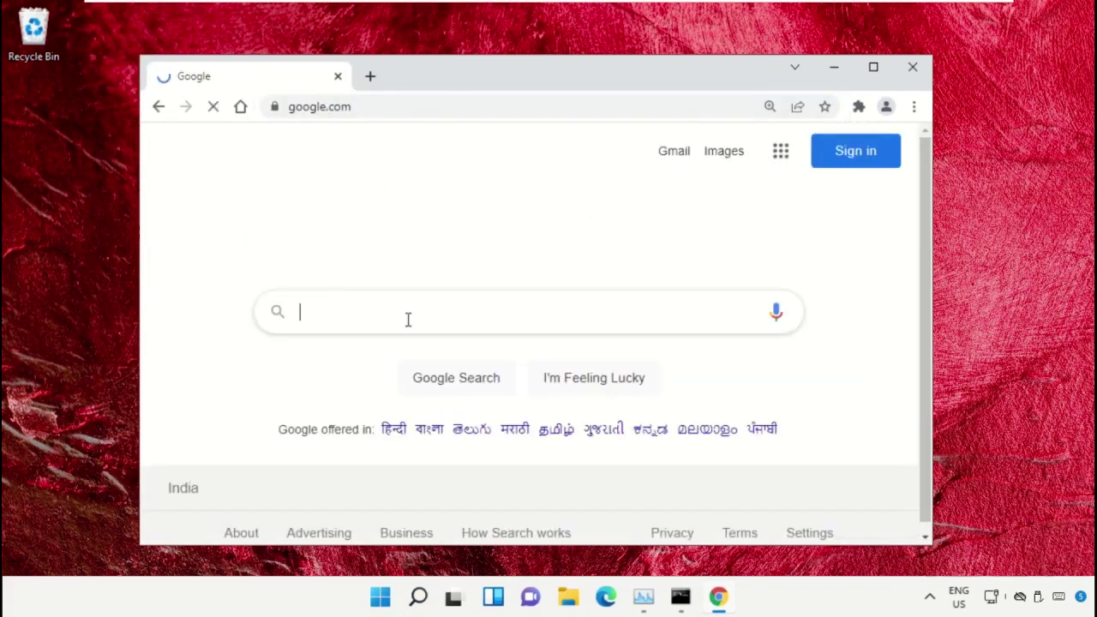
text(ho)
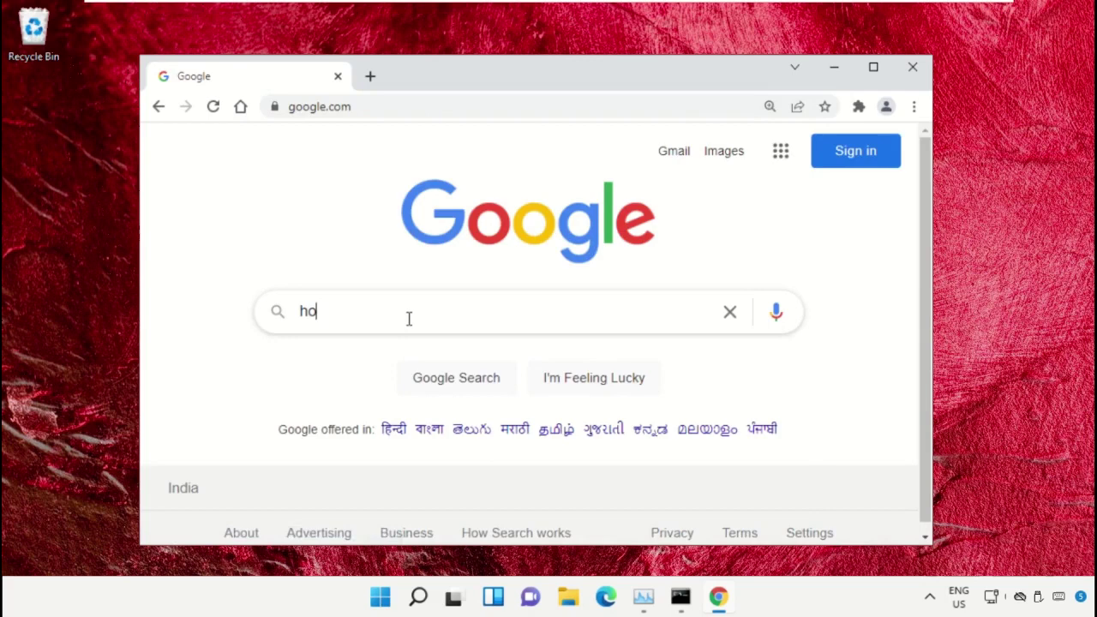
text(ws.tech)
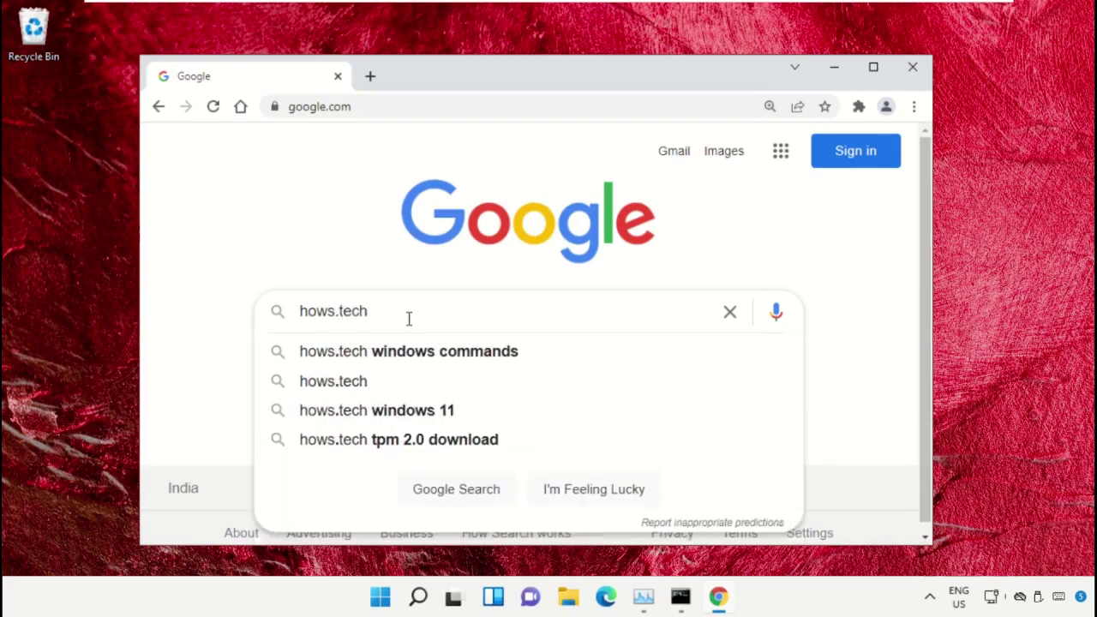
key(Down)
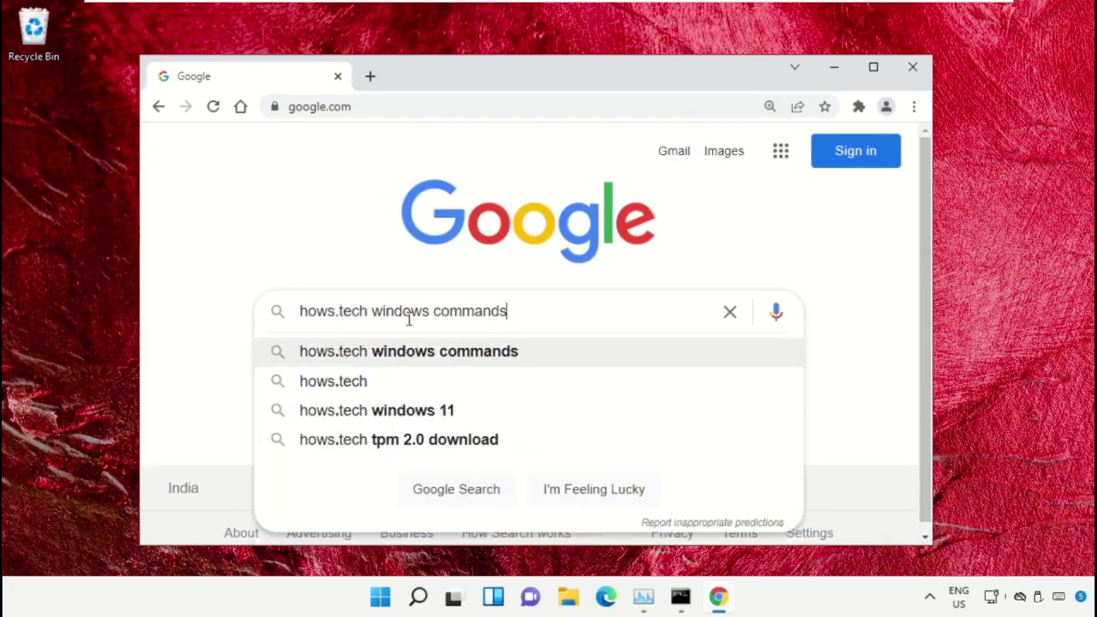
click(562, 352)
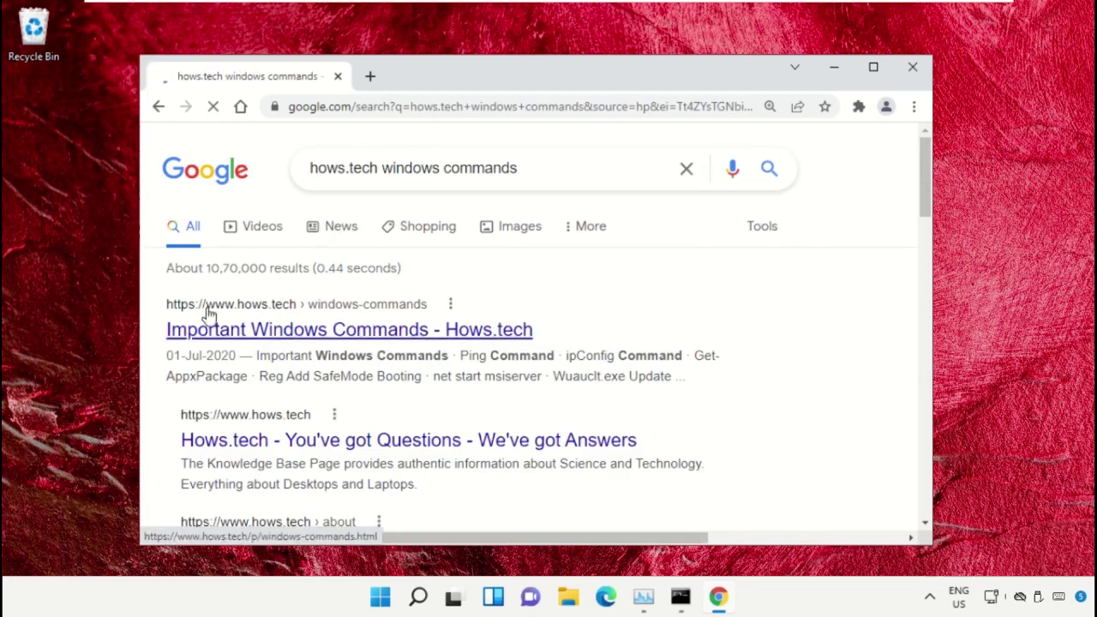
Open the Important Windows Commands - Hows.tech page and scroll to its SFC section
click(264, 332)
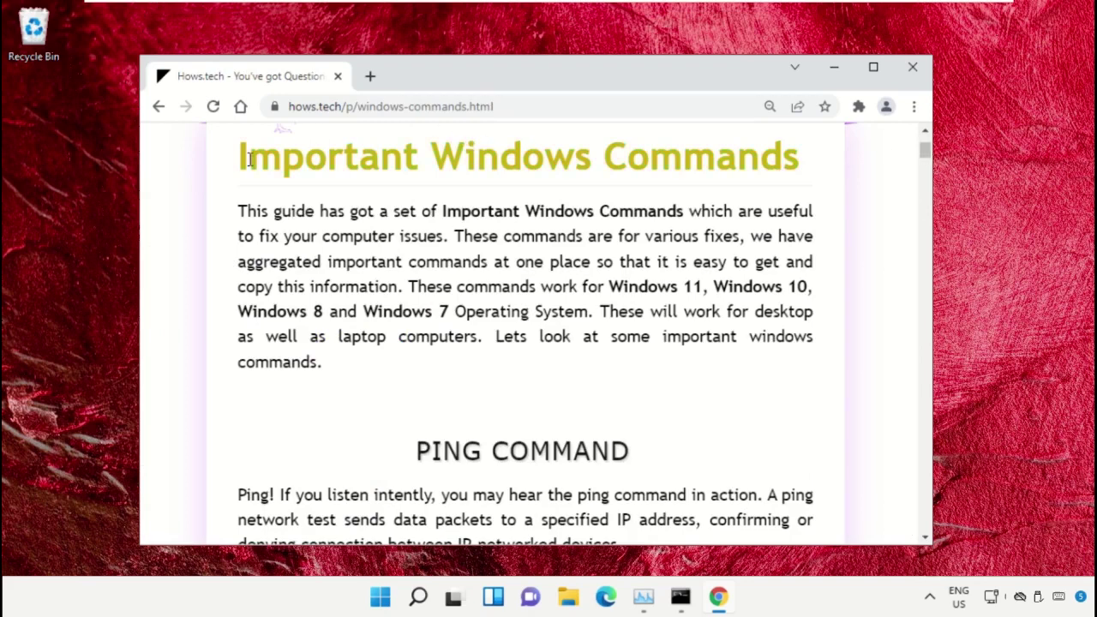
drag(789, 163, 225, 174)
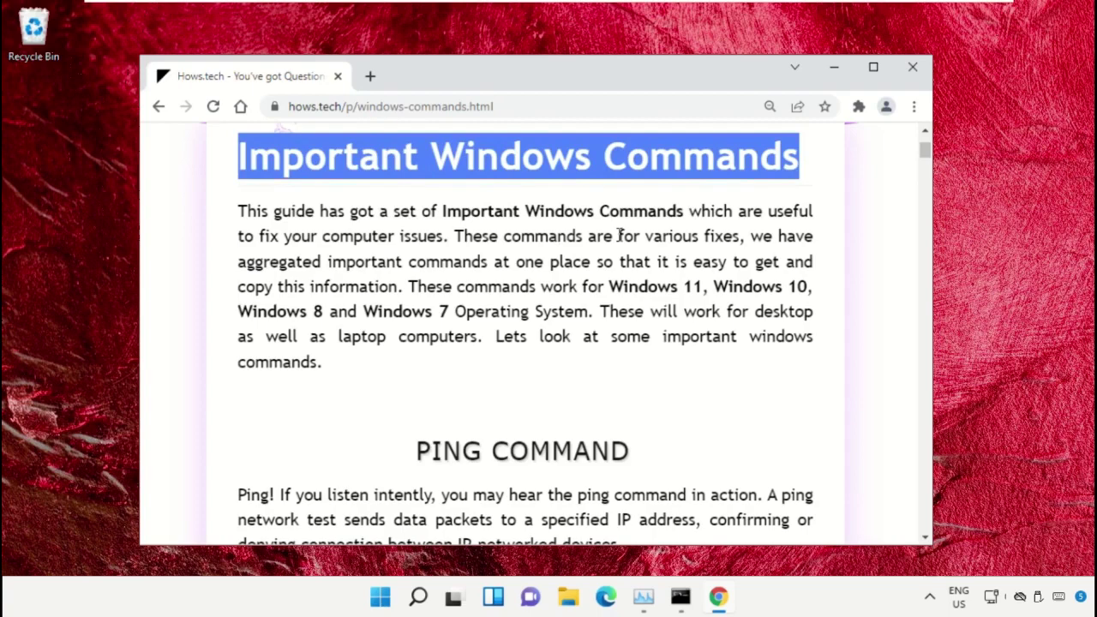
click(611, 251)
scroll(600, 257, down, 7)
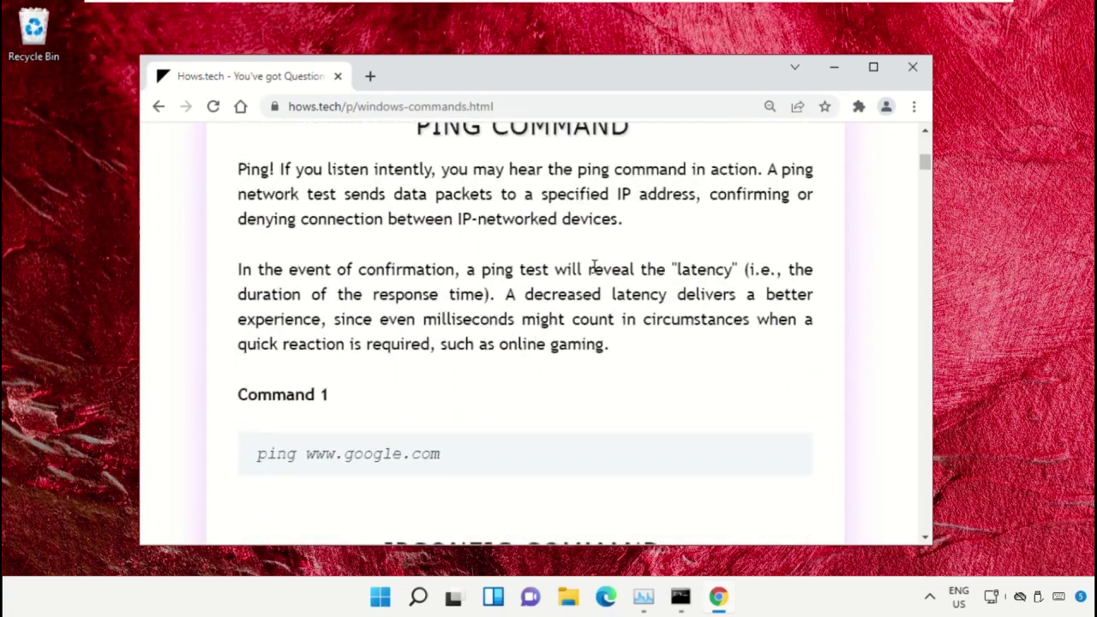
scroll(504, 266, down, 8)
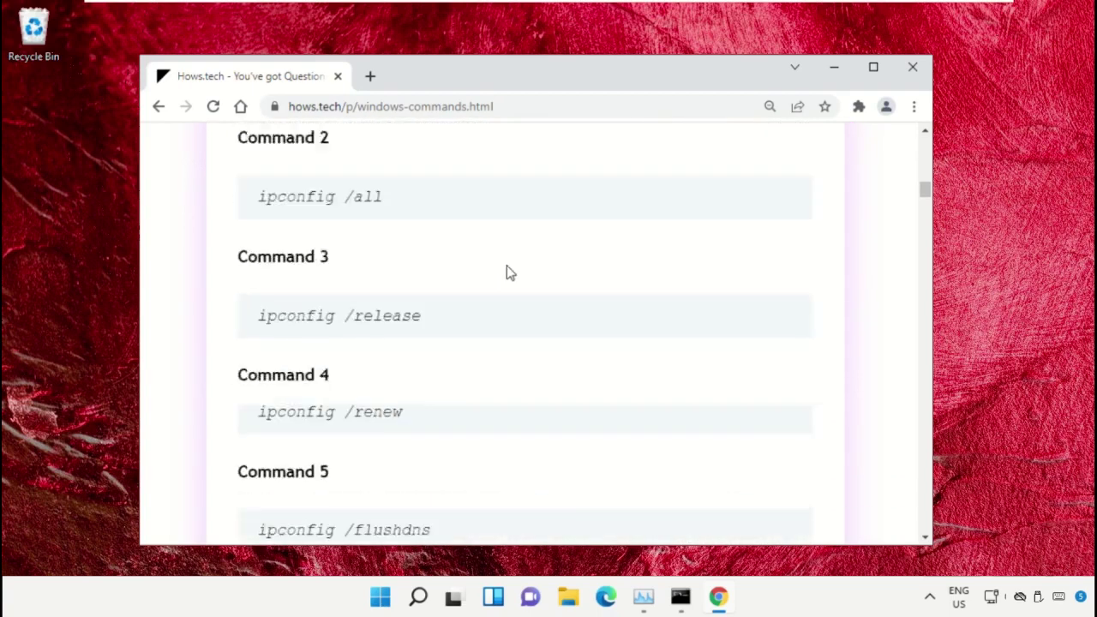
scroll(507, 267, down, 10)
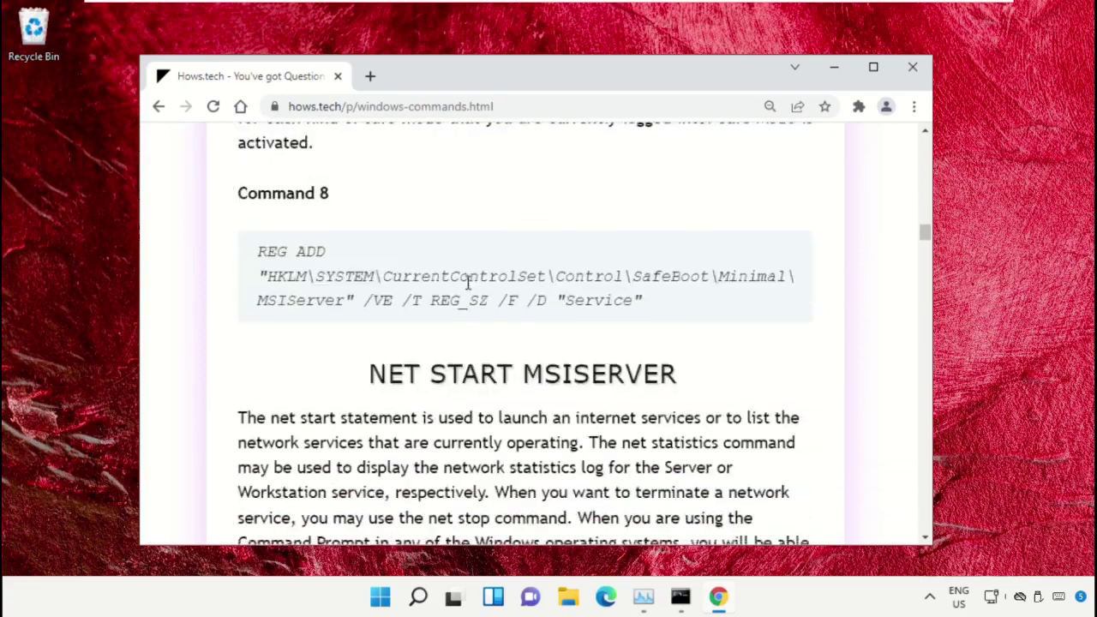
scroll(465, 287, down, 10)
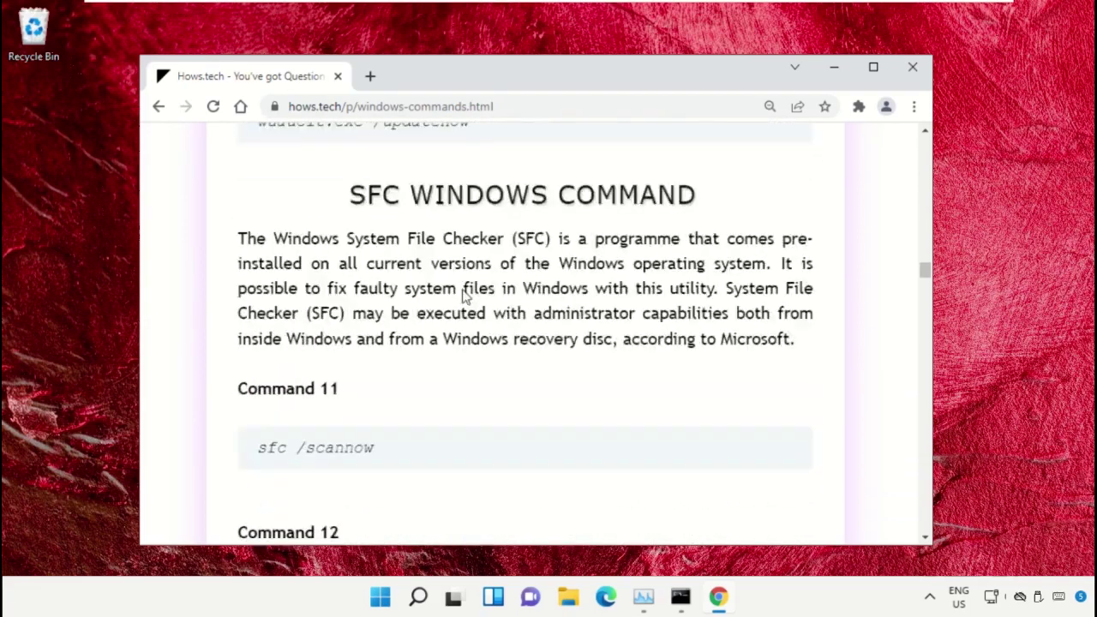
scroll(360, 302, down, 1)
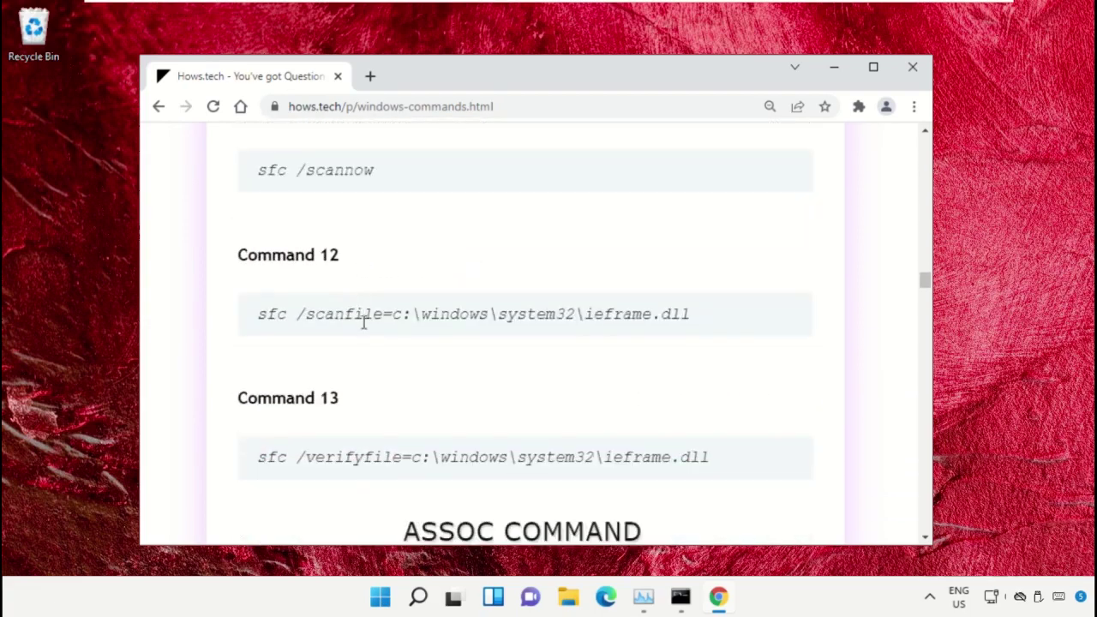
Copy the Command 12 sfc /scanfile line
triple_click(385, 313)
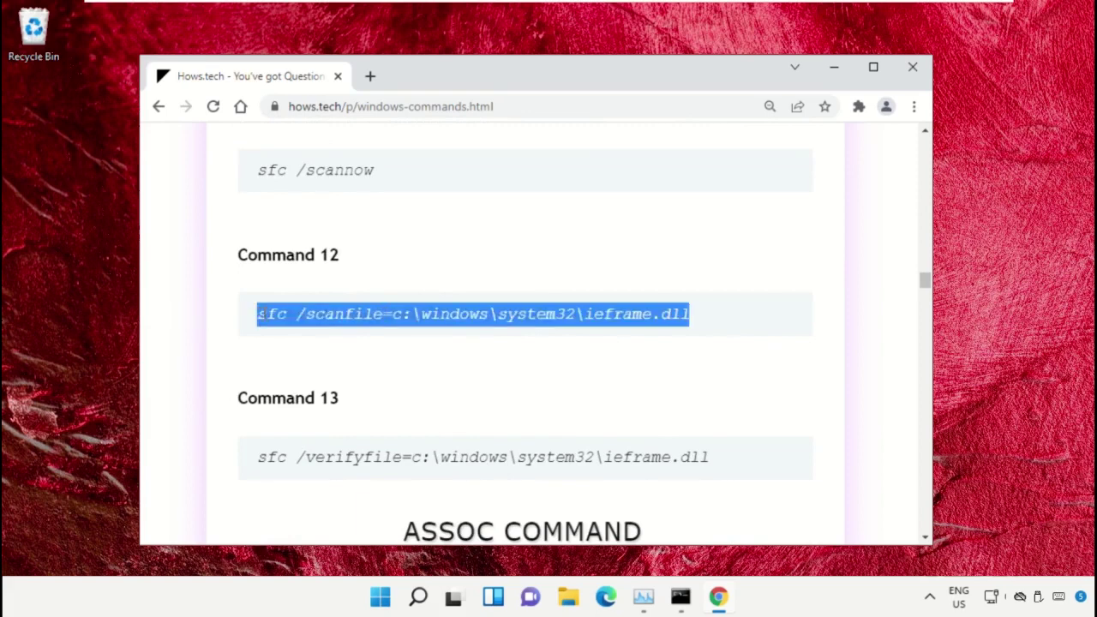
click(601, 333)
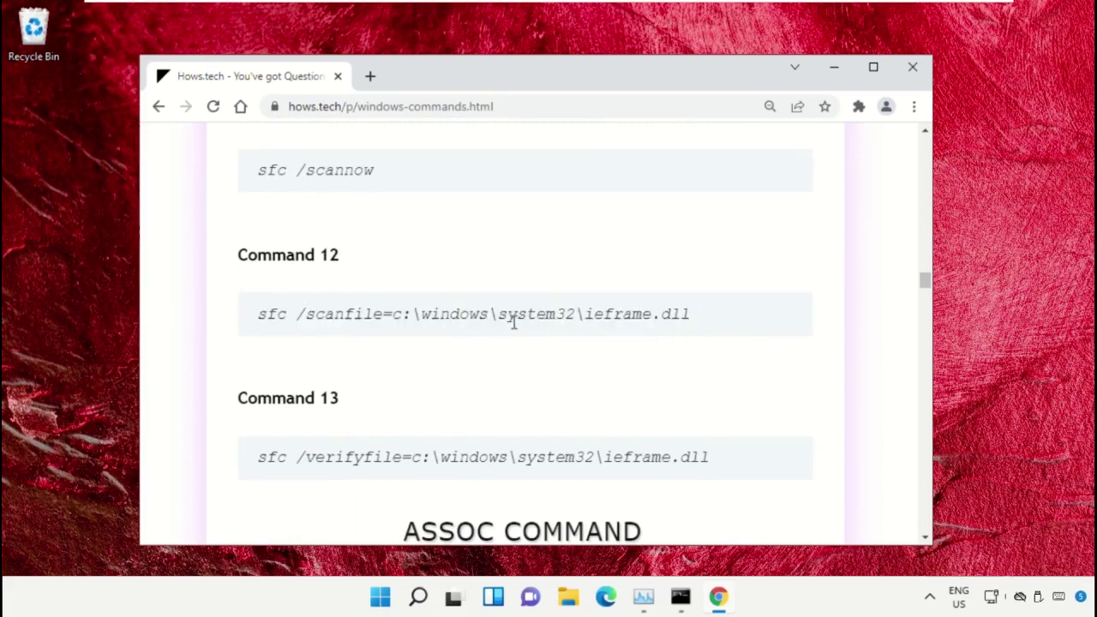
triple_click(436, 315)
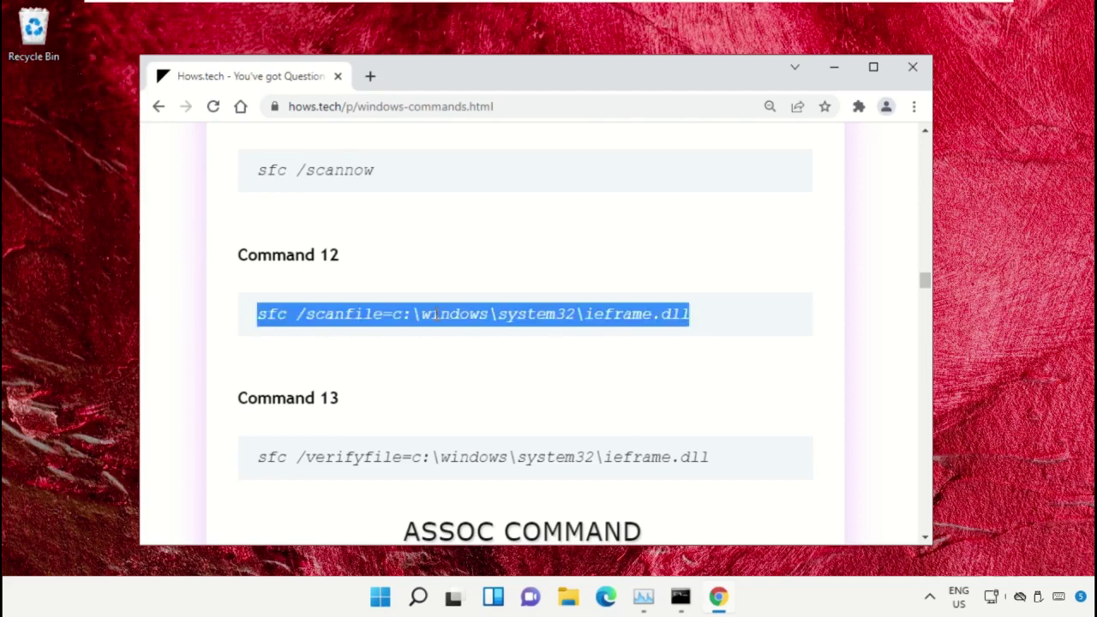
right_click(451, 318)
click(476, 331)
Paste and run the sfc /scanfile command in the administrator Command Prompt
click(681, 600)
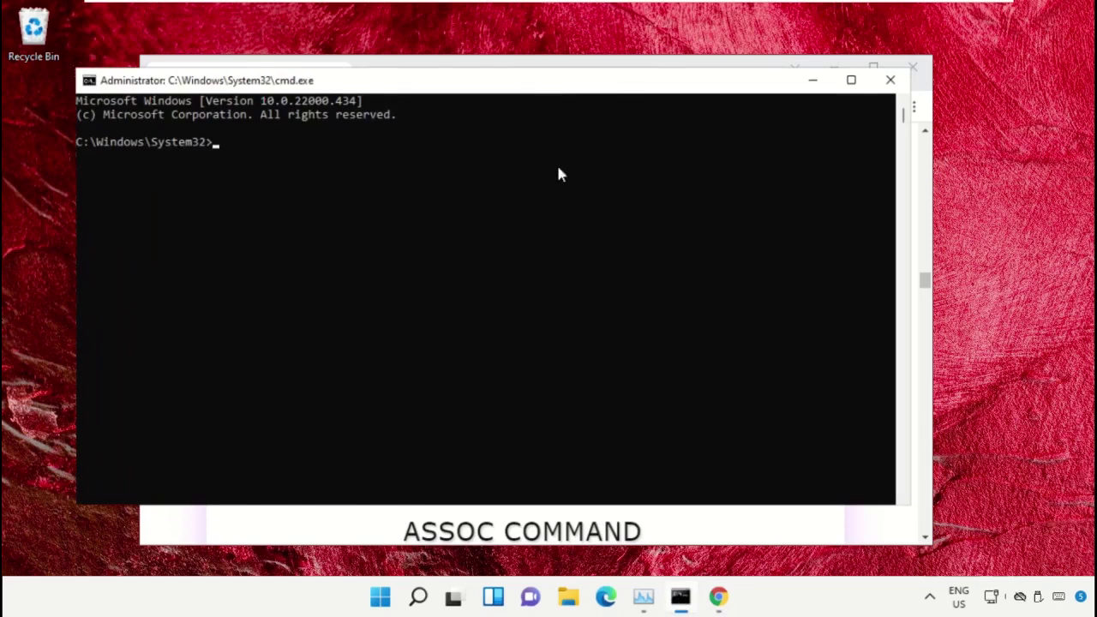
drag(512, 90, 563, 109)
right_click(334, 214)
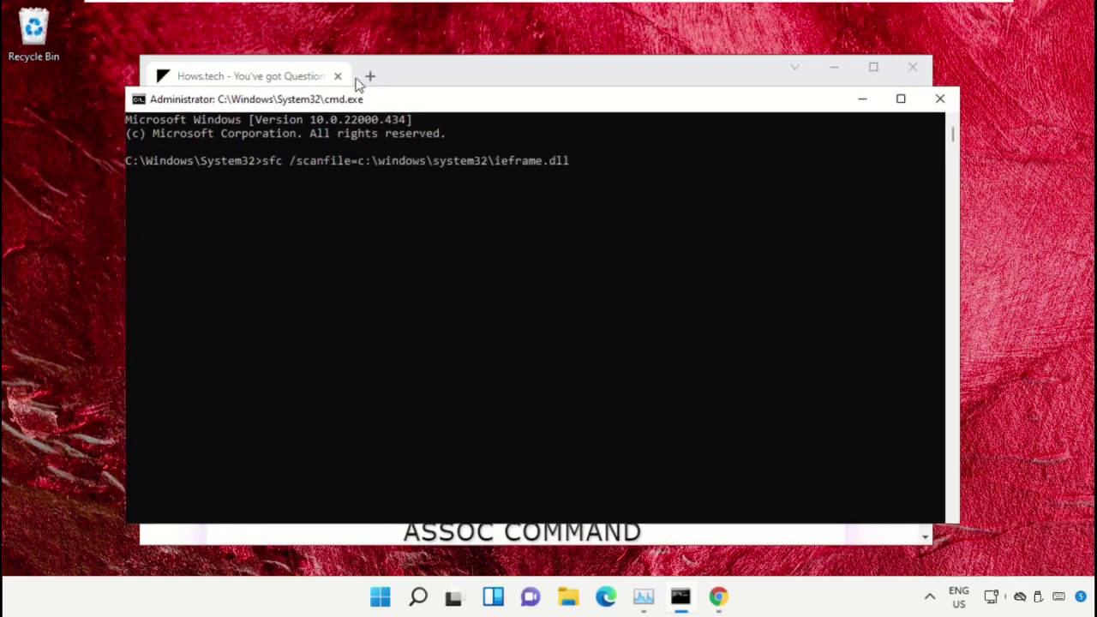
key(Return)
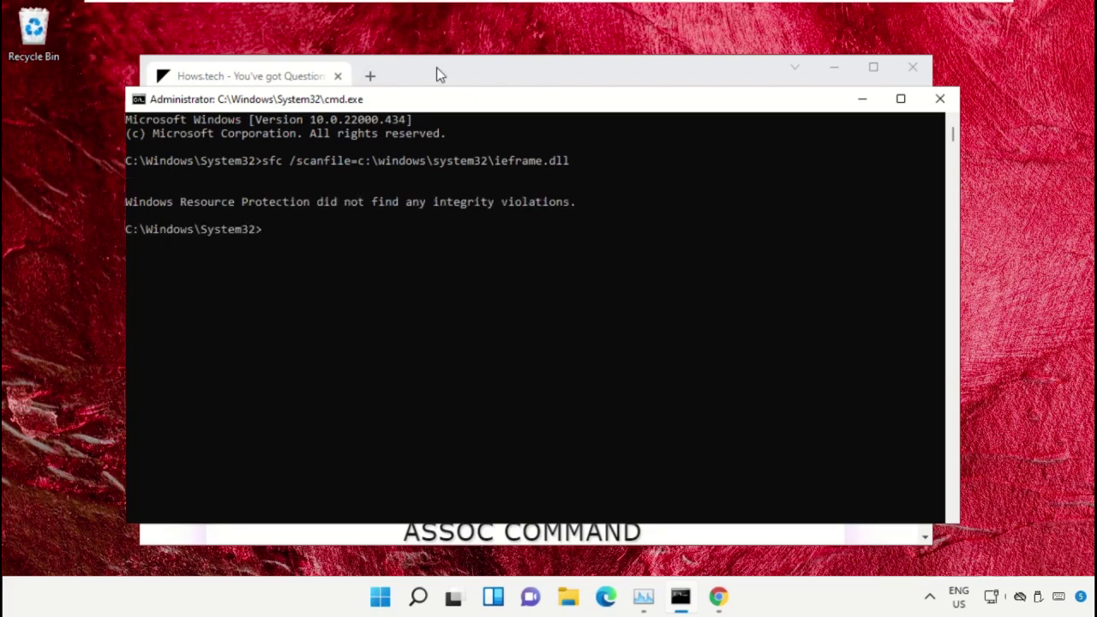
Copy Command 13 sfc /verifyfile, run it in Command Prompt, then close the window
click(436, 71)
scroll(402, 237, down, 1)
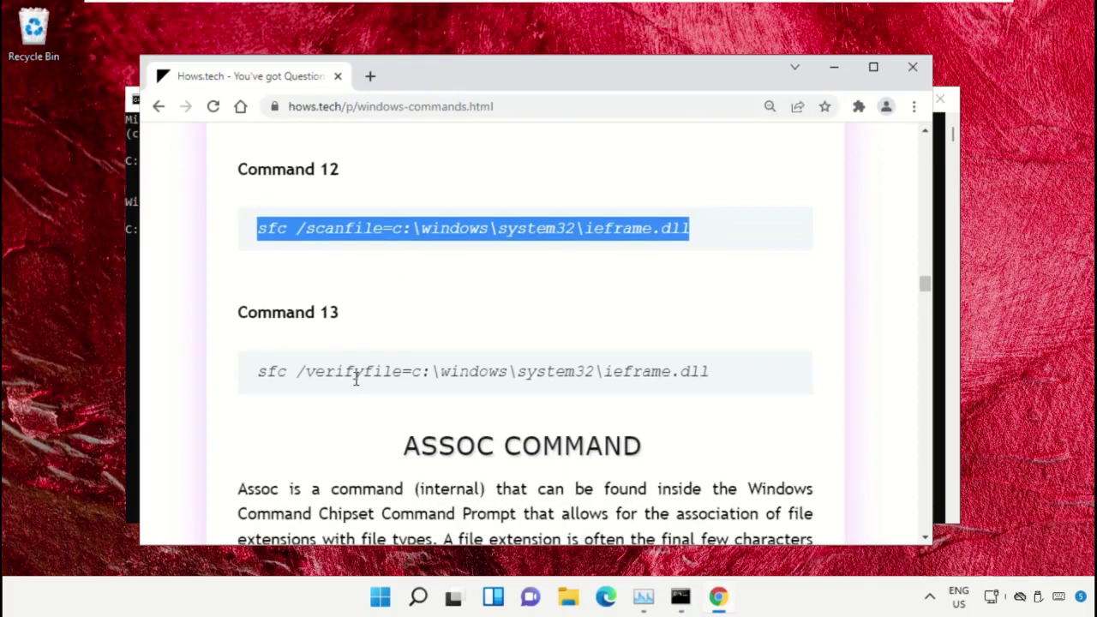
triple_click(355, 379)
right_click(354, 380)
click(433, 391)
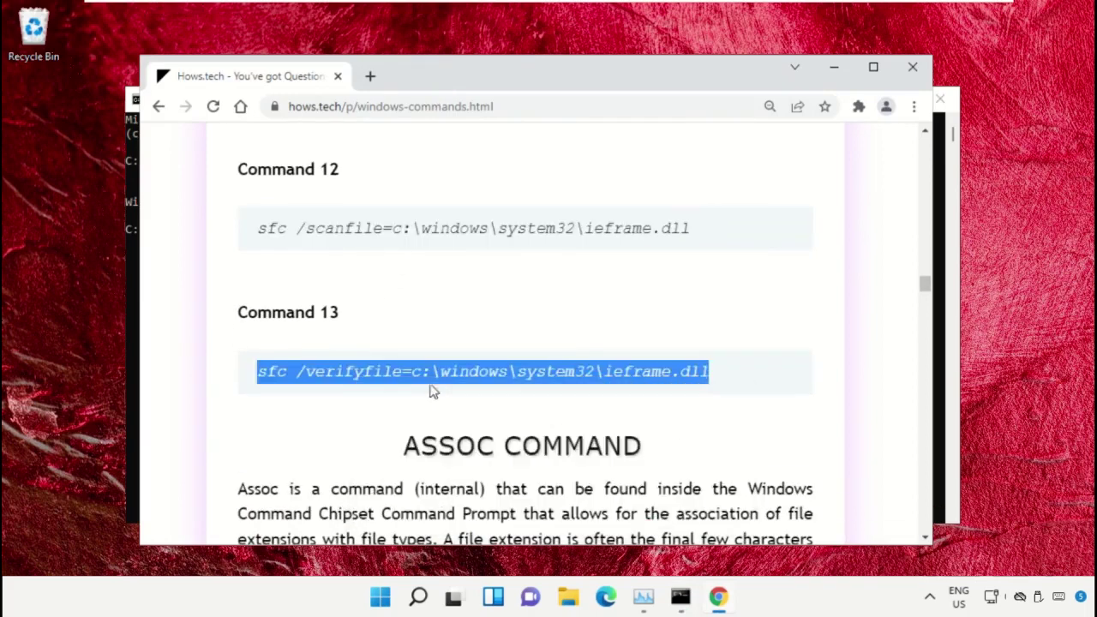
click(680, 597)
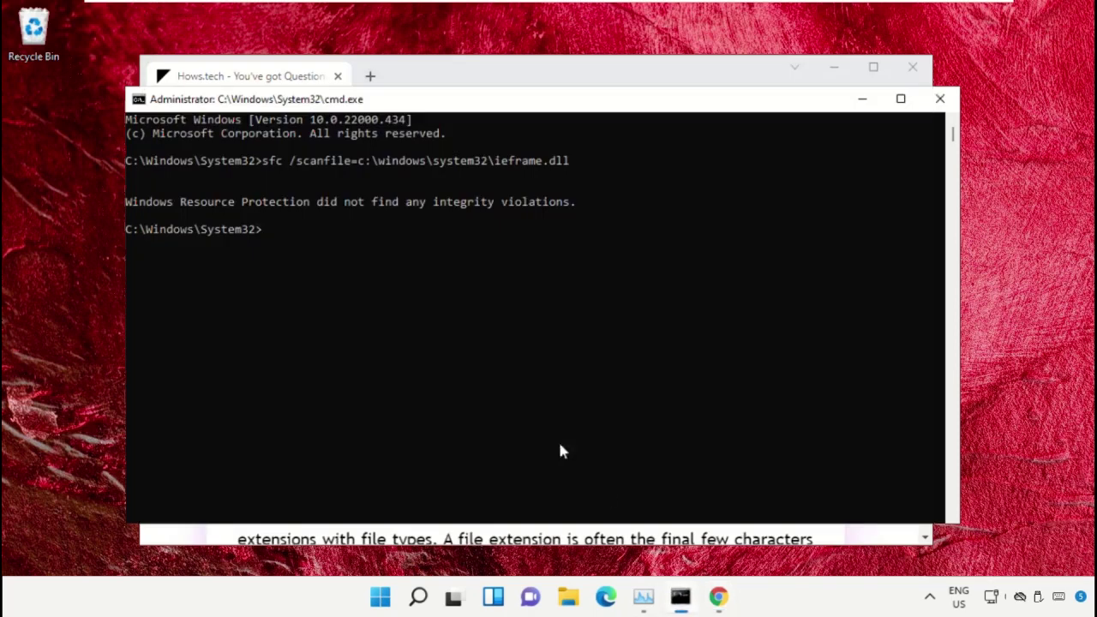
key(ctrl+v)
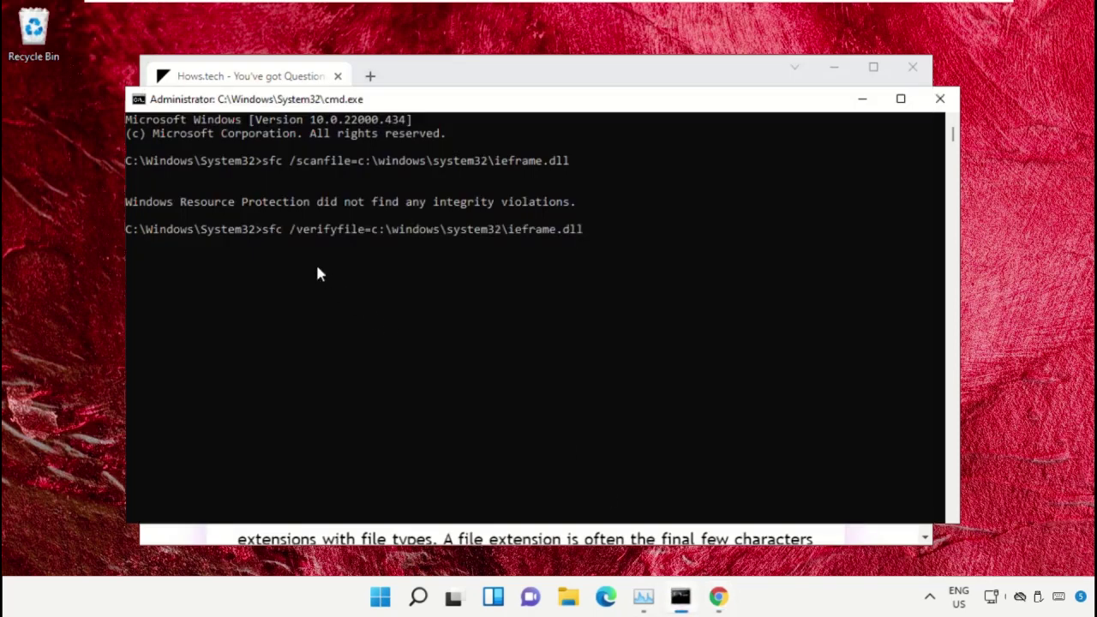
key(Return)
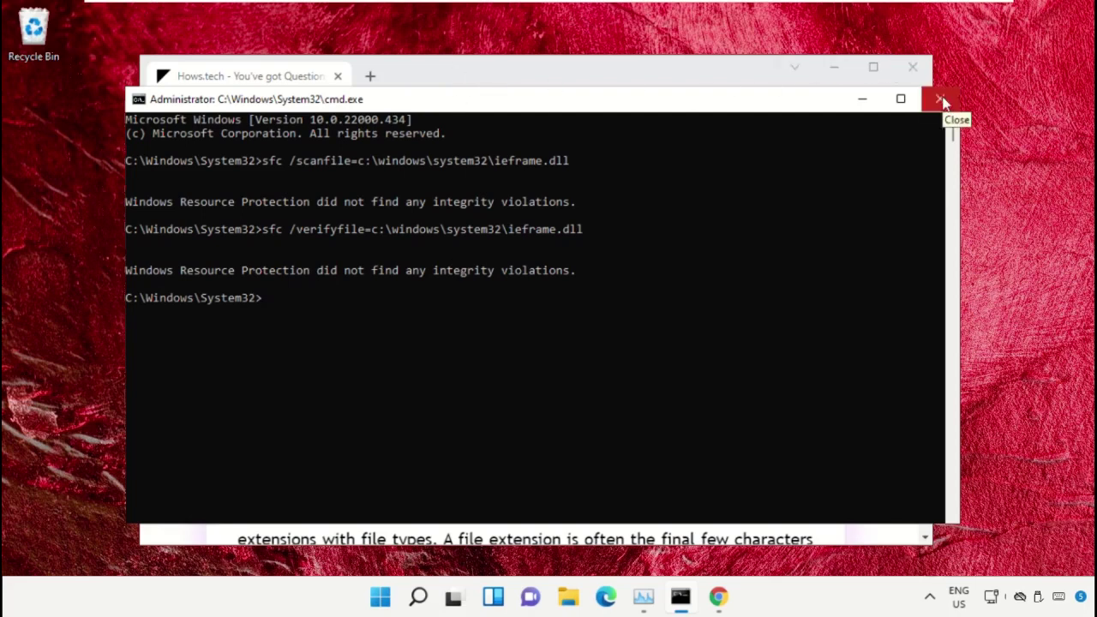
click(940, 100)
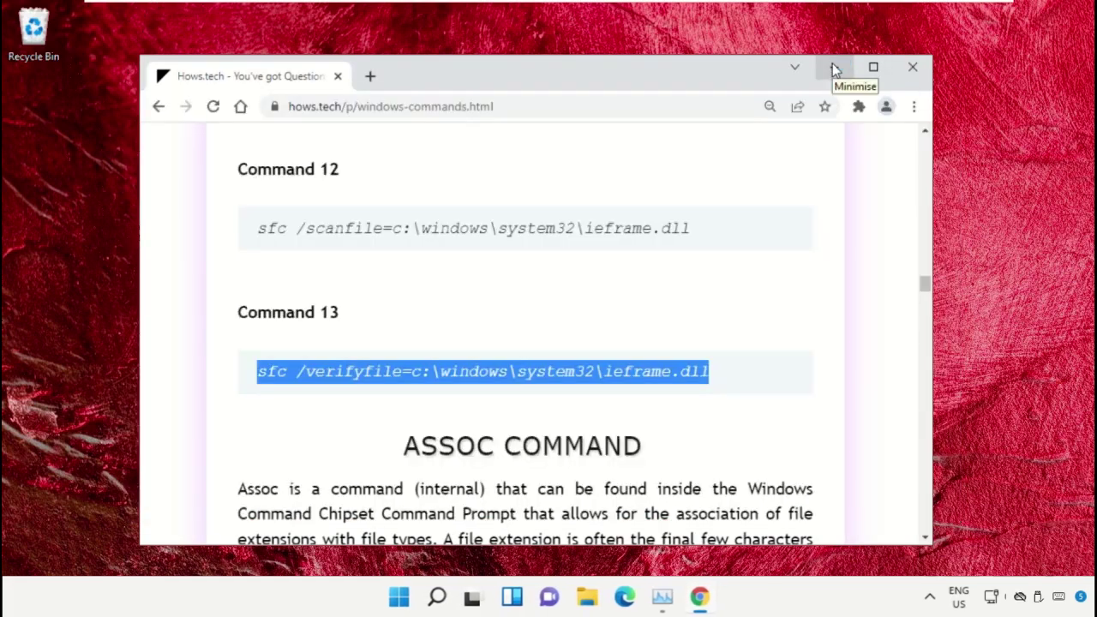
Minimise Chrome, open Services via a 'Services' search, and scroll its list
click(835, 69)
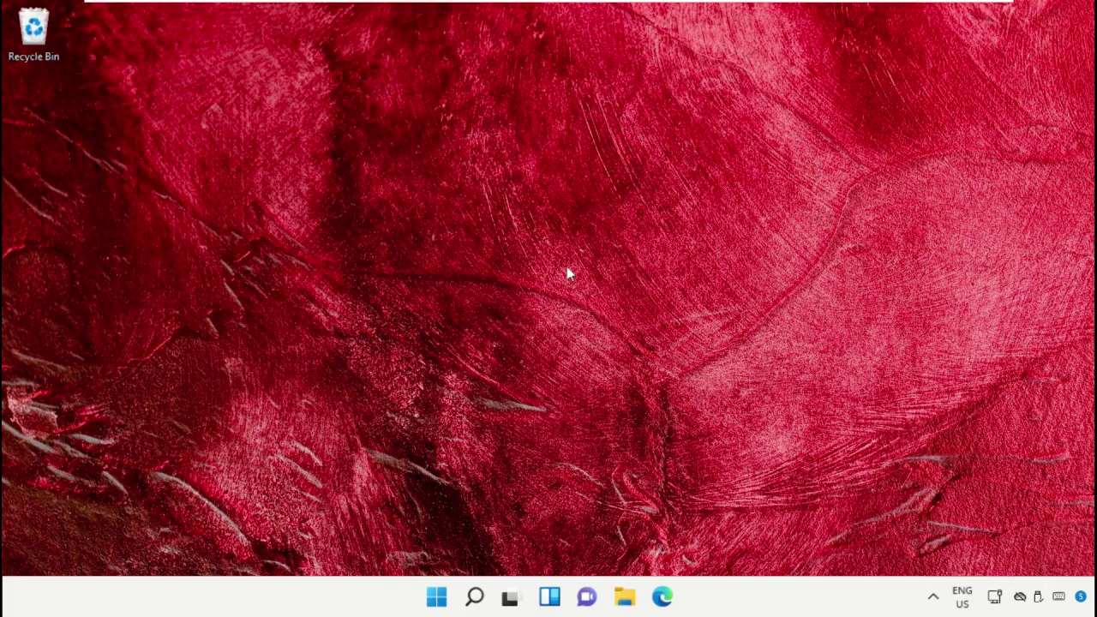
click(474, 597)
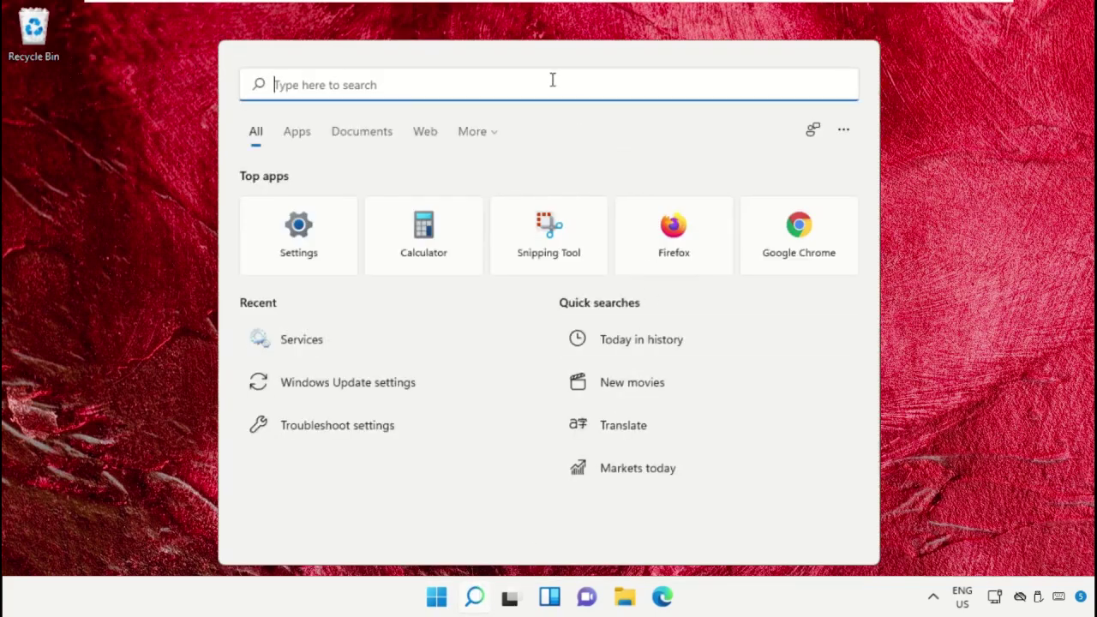
text(Services)
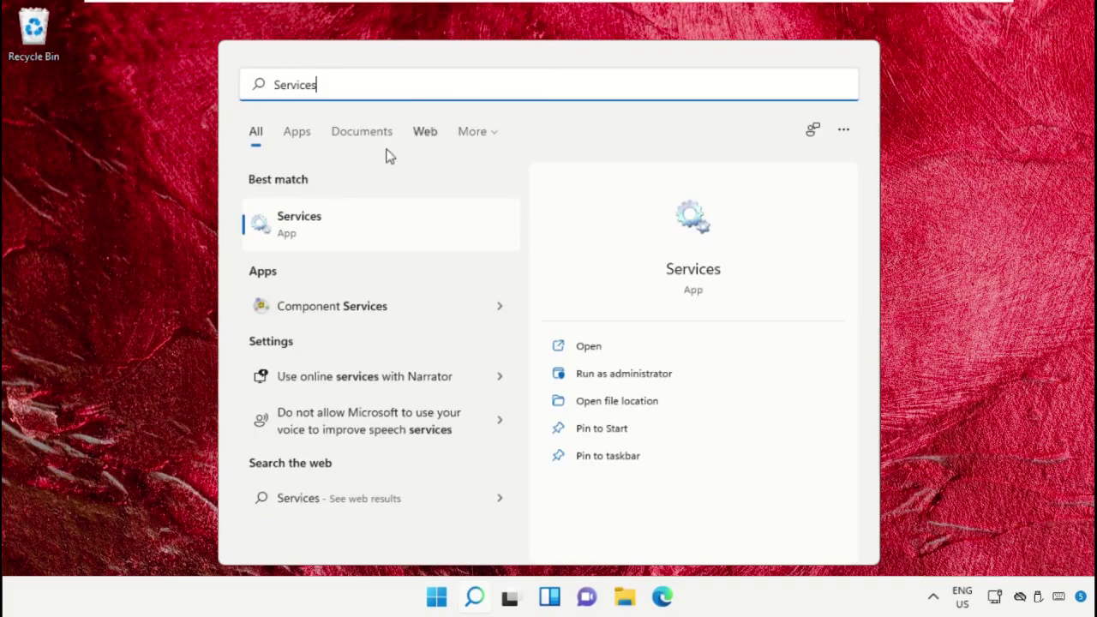
click(357, 238)
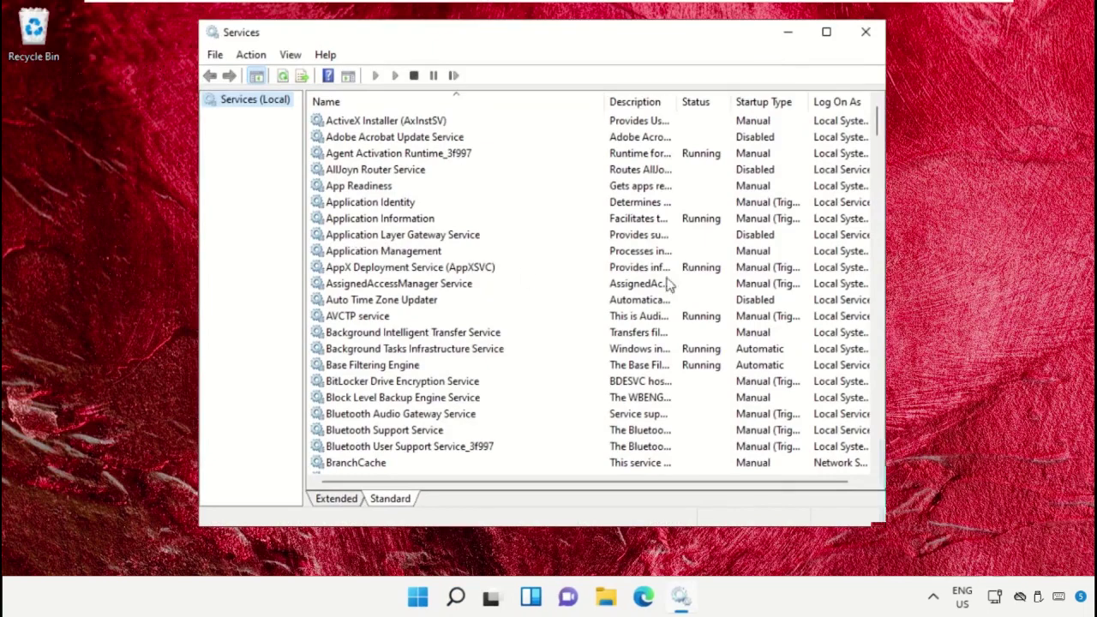
drag(880, 119, 883, 358)
click(347, 269)
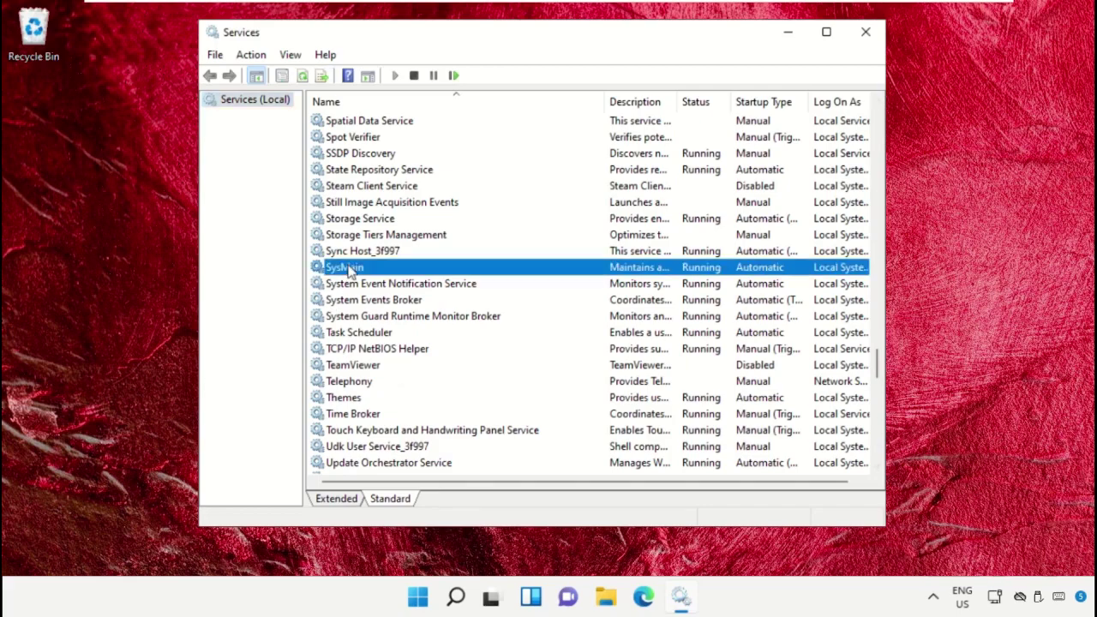
right_click(348, 271)
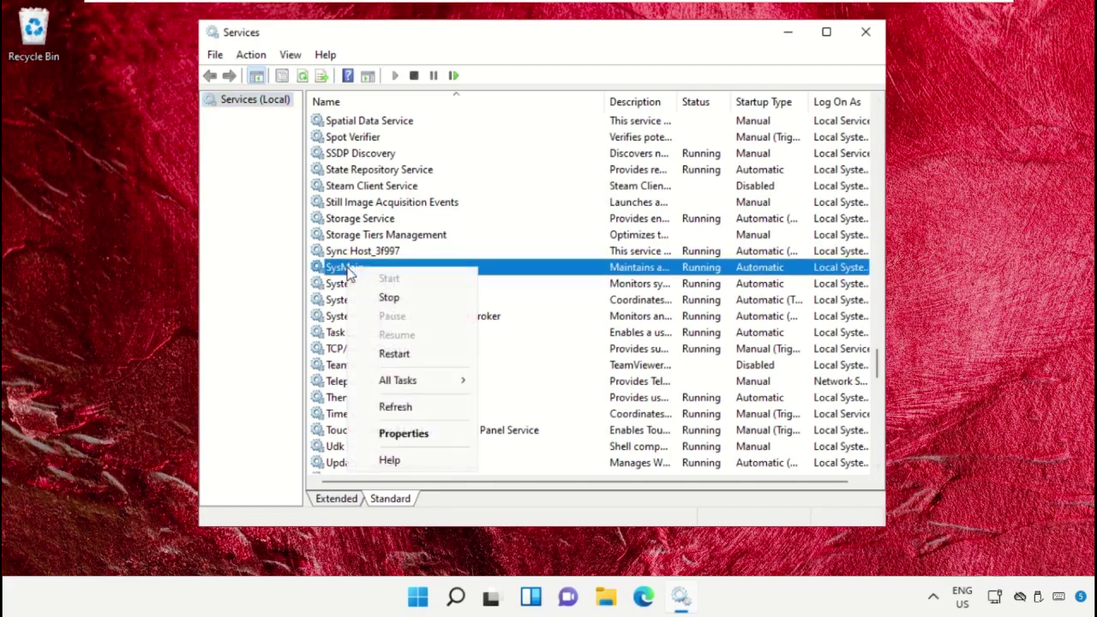
click(407, 433)
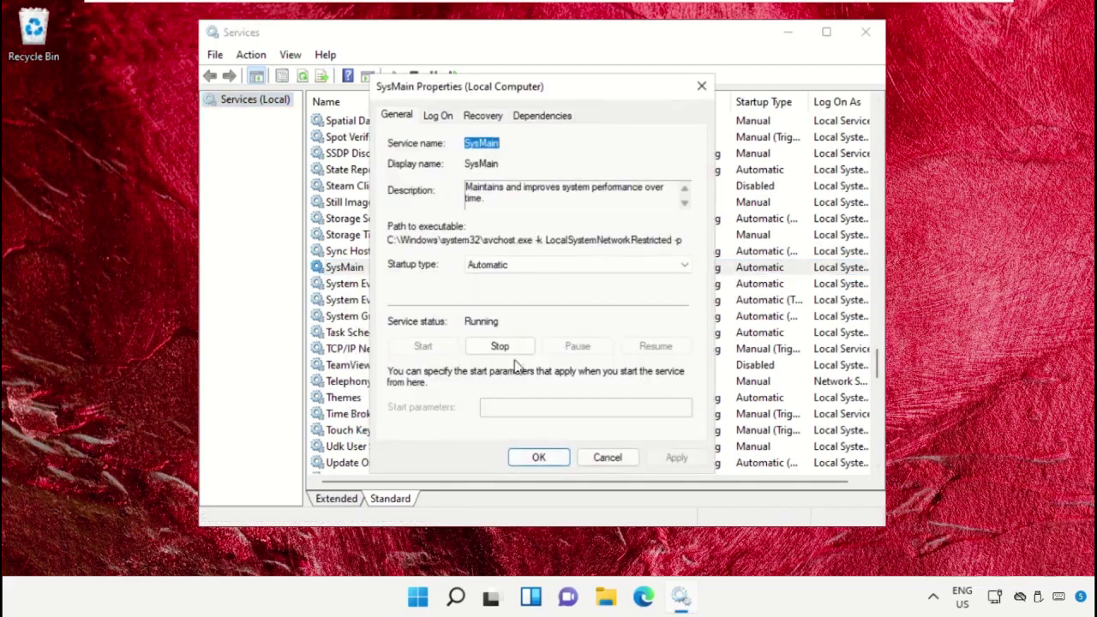
drag(512, 90, 506, 65)
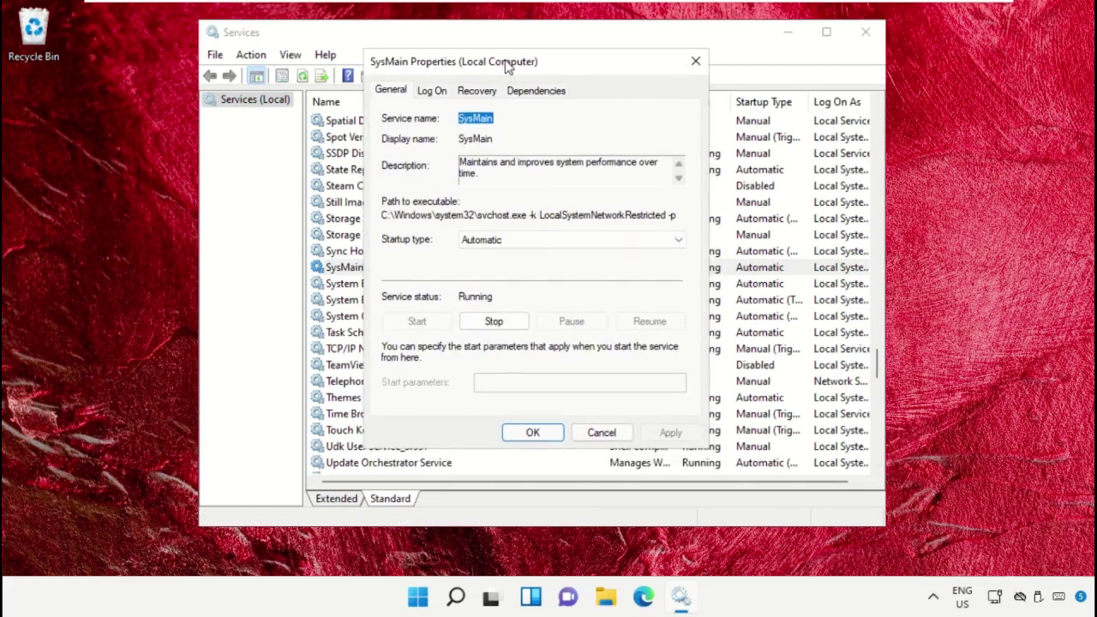
click(541, 171)
drag(461, 117, 499, 120)
click(531, 139)
drag(460, 160, 538, 188)
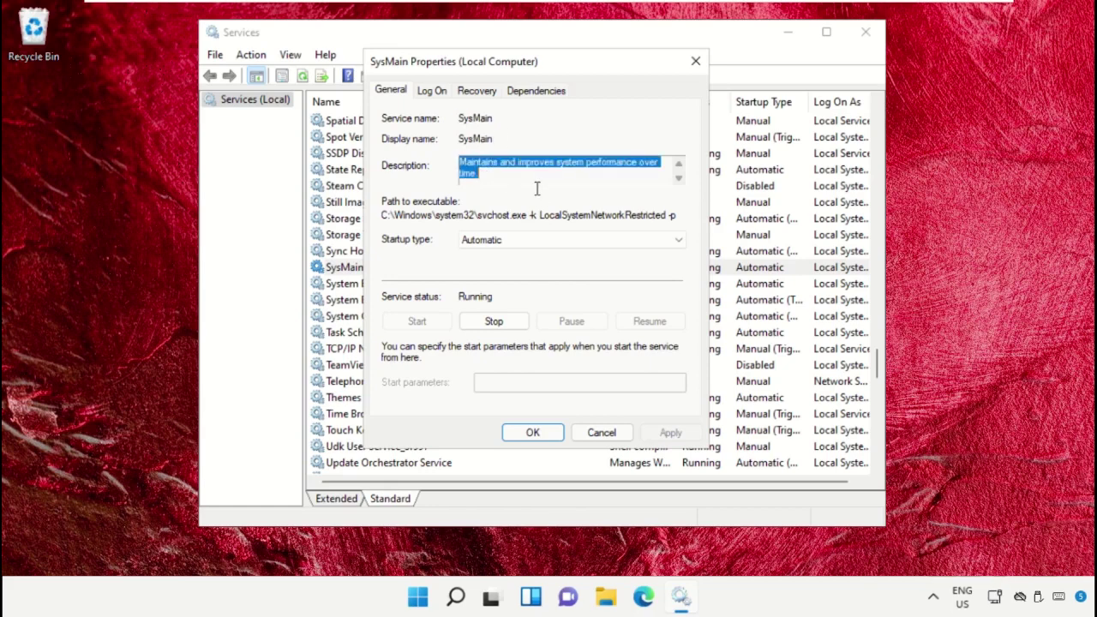
click(537, 198)
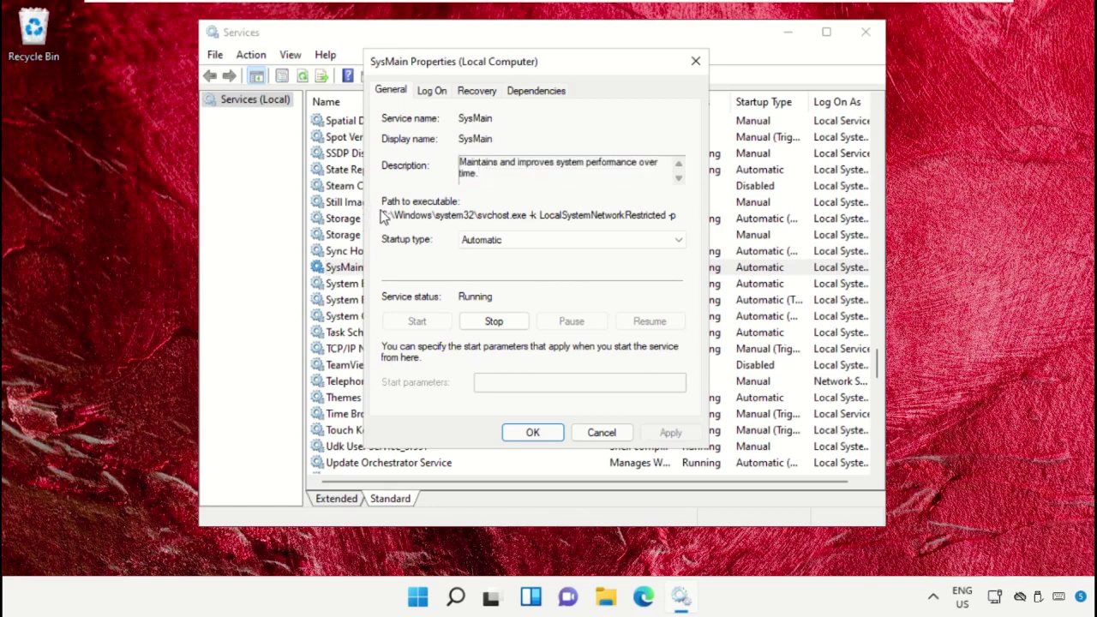
drag(383, 215, 703, 206)
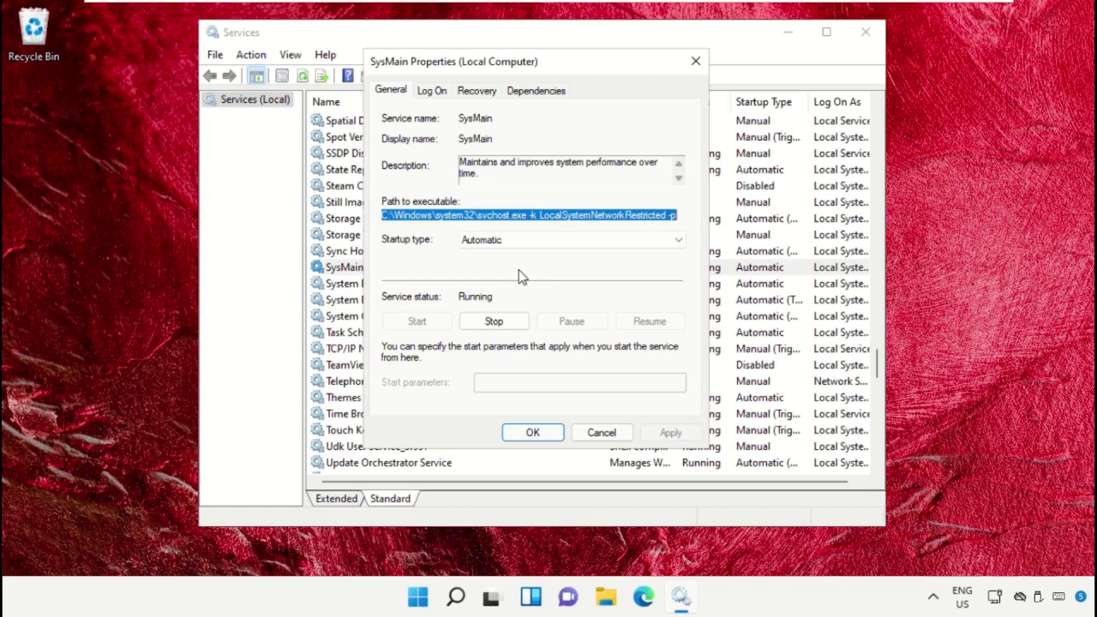
click(506, 216)
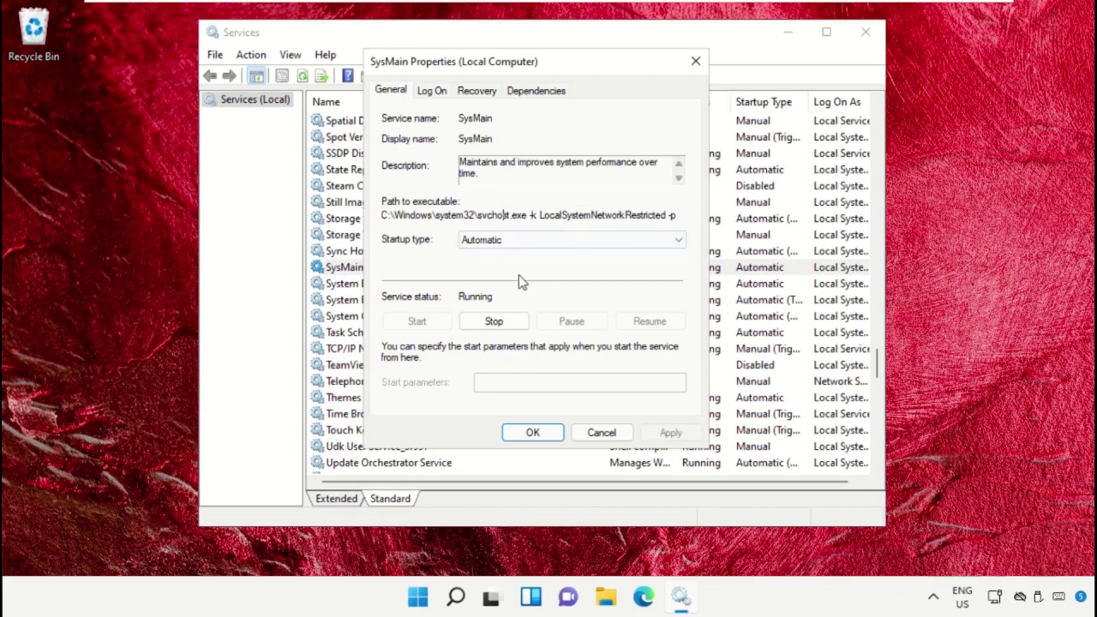
click(493, 138)
click(540, 434)
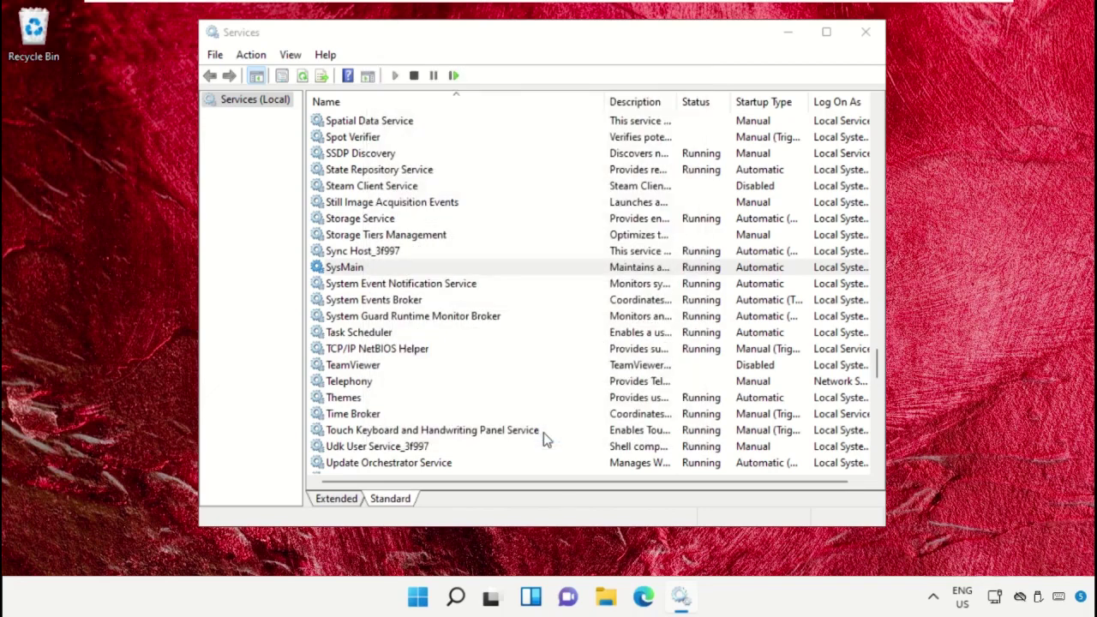
Close Services and show the Start menu power options with Shut down and Restart
click(865, 34)
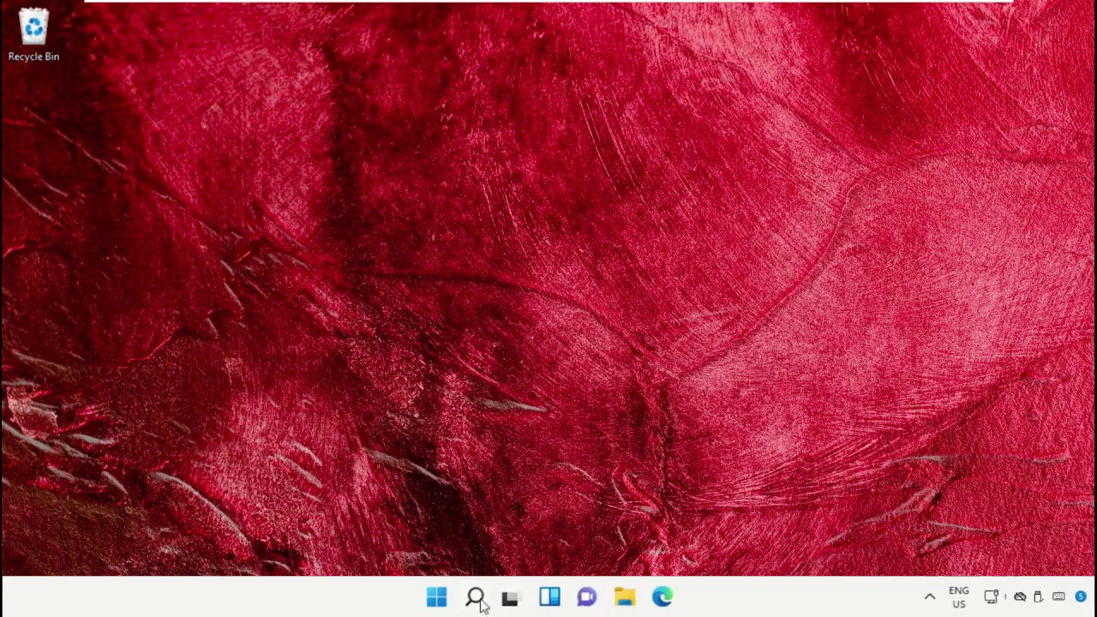
click(439, 600)
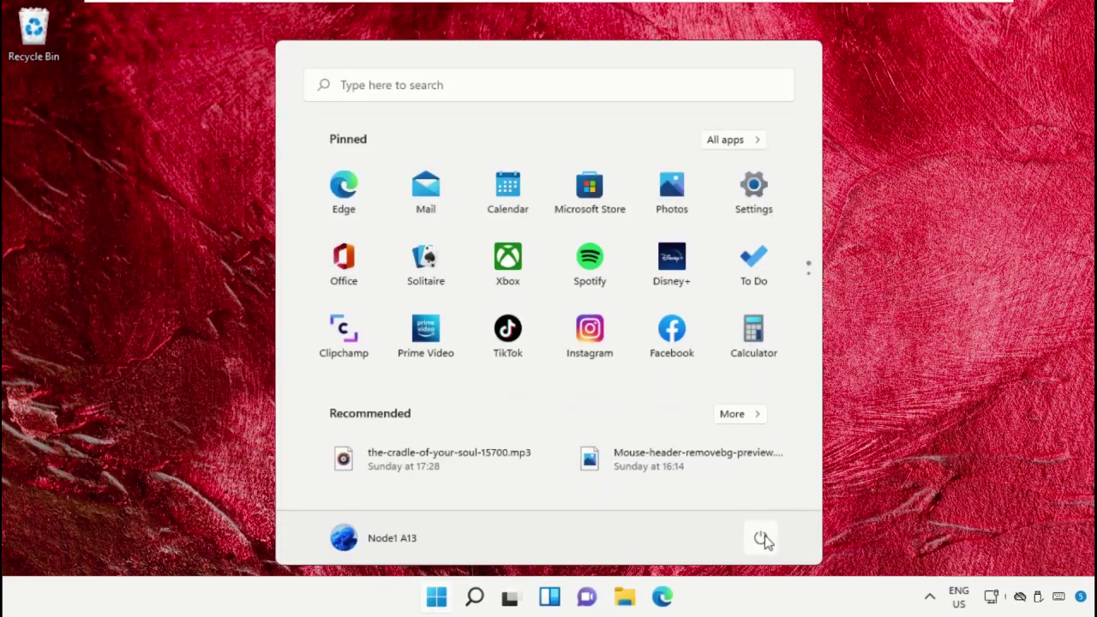
click(761, 539)
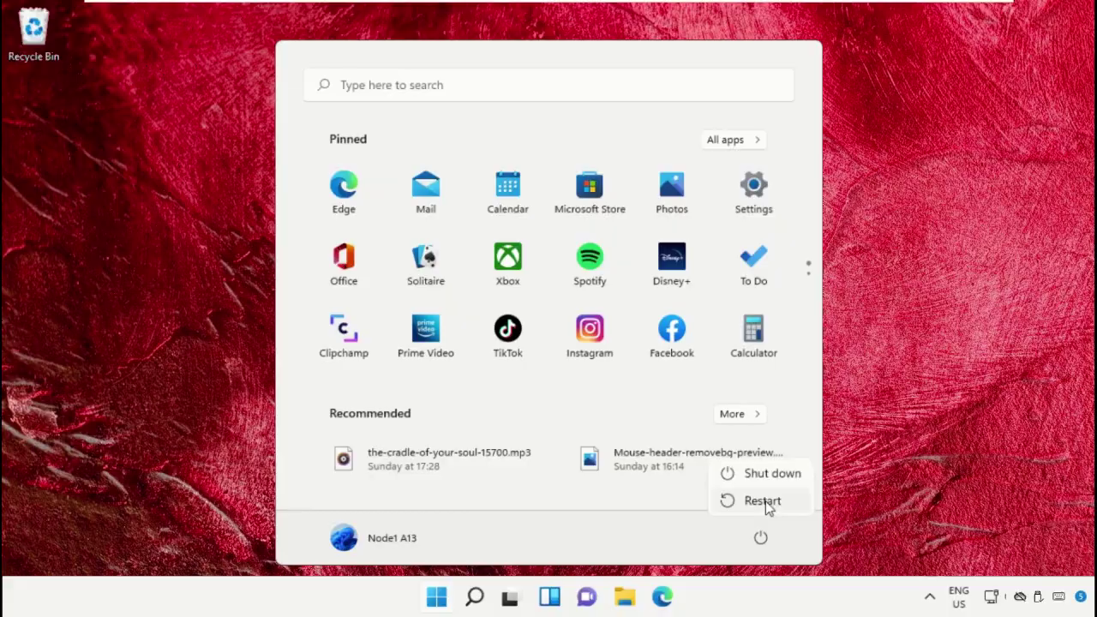